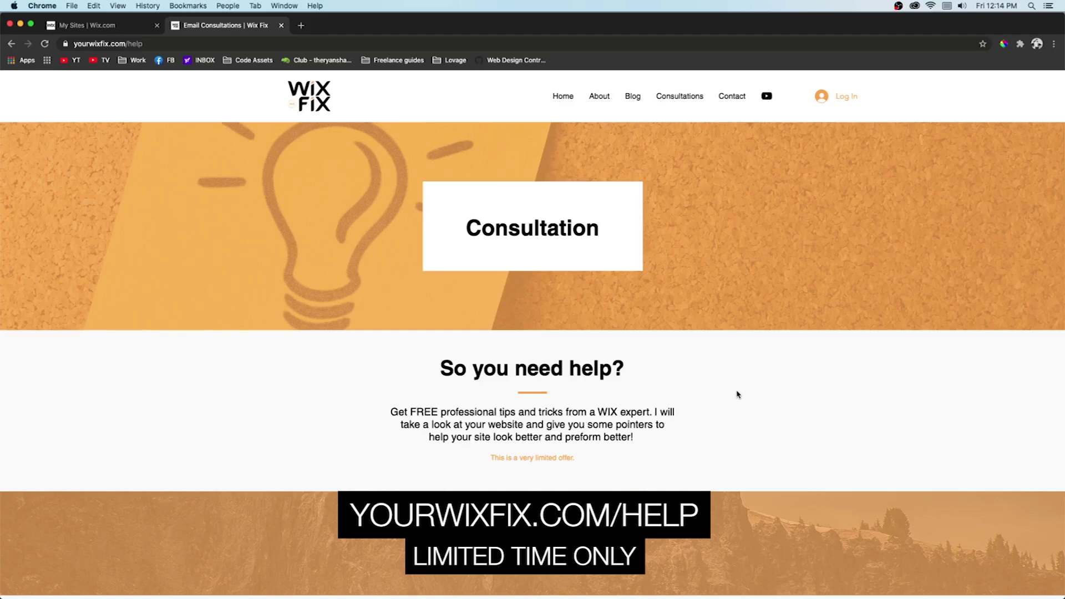
Read through the consultation offer and its request form on the yourwixfix.com/help page, then close the page.
{"action": "scroll", "coordinate": [738, 394], "scroll_direction": "down", "scroll_amount": 6}
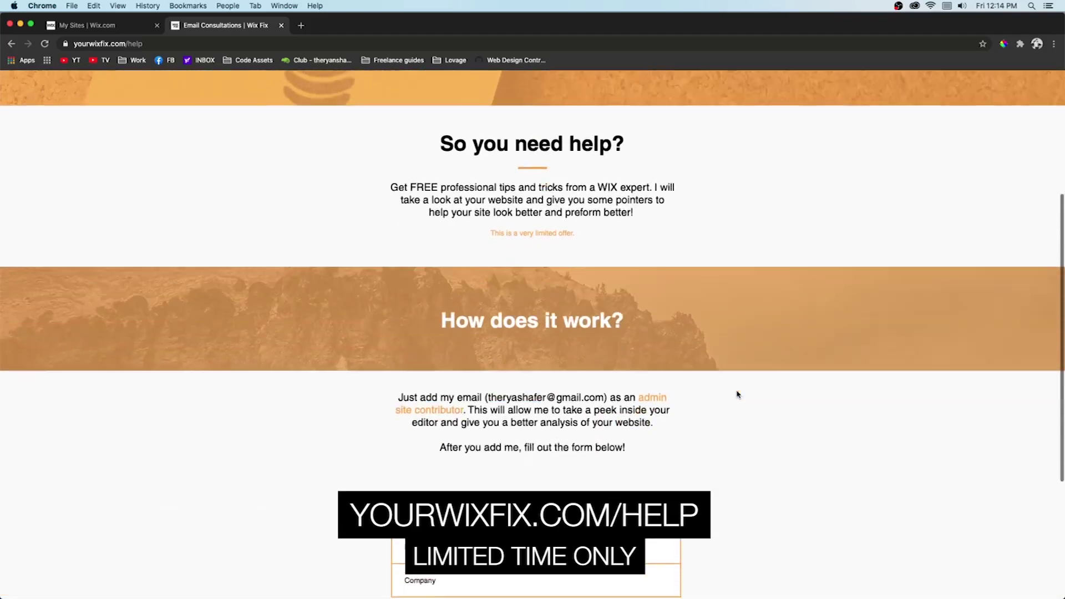
{"action": "scroll", "coordinate": [737, 395], "scroll_direction": "up", "scroll_amount": 7}
{"action": "scroll", "coordinate": [738, 395], "scroll_direction": "down", "scroll_amount": 8}
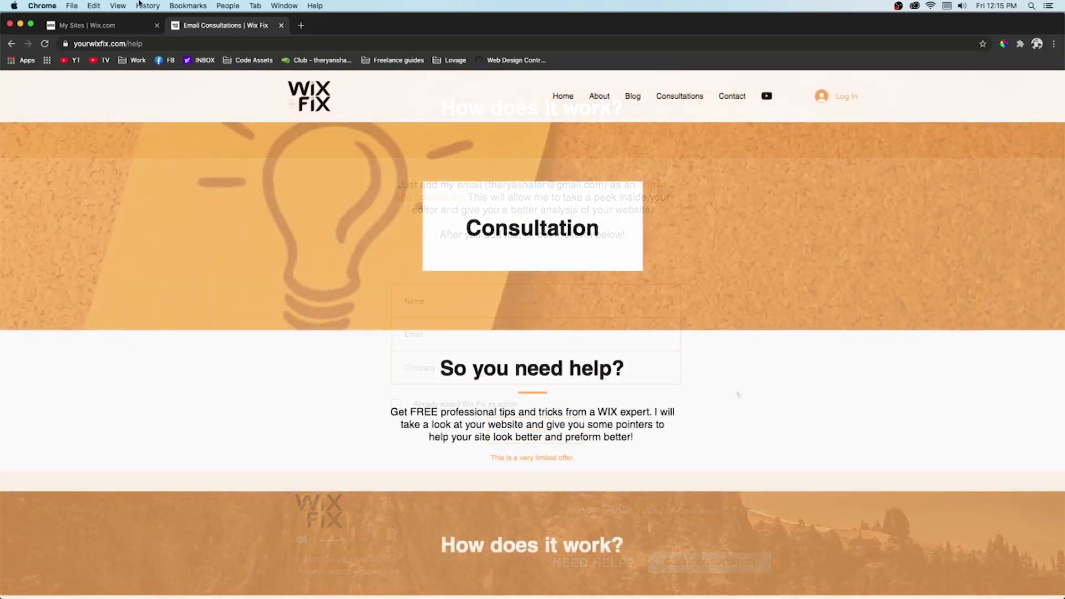
{"action": "left_click", "coordinate": [281, 25]}
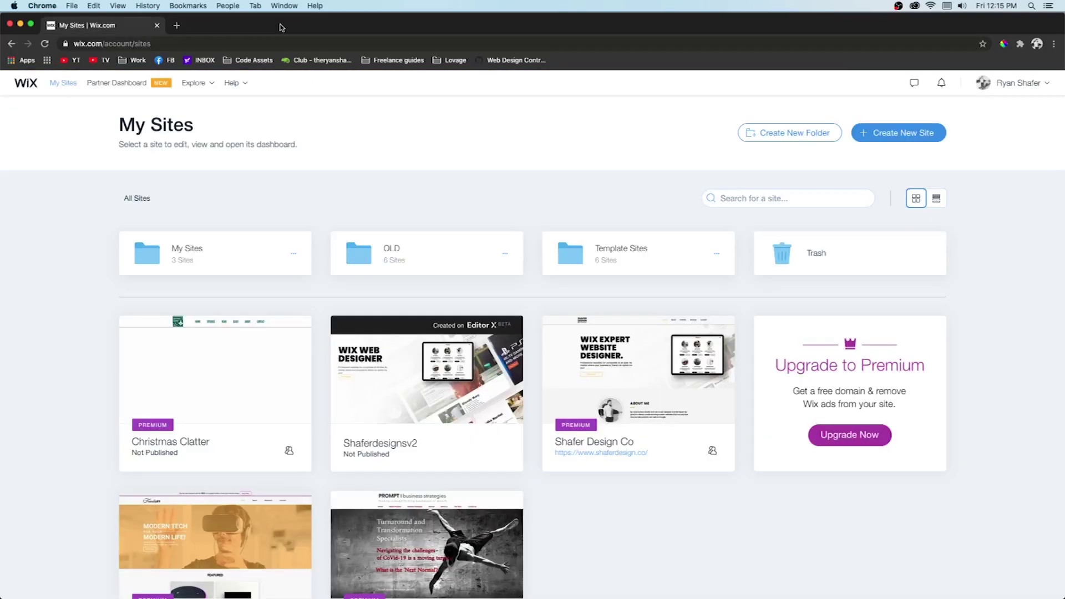
Create a new Wix site in the Online Store category and open the Natural Soap and Candle Store template for editing.
{"action": "left_click", "coordinate": [890, 136]}
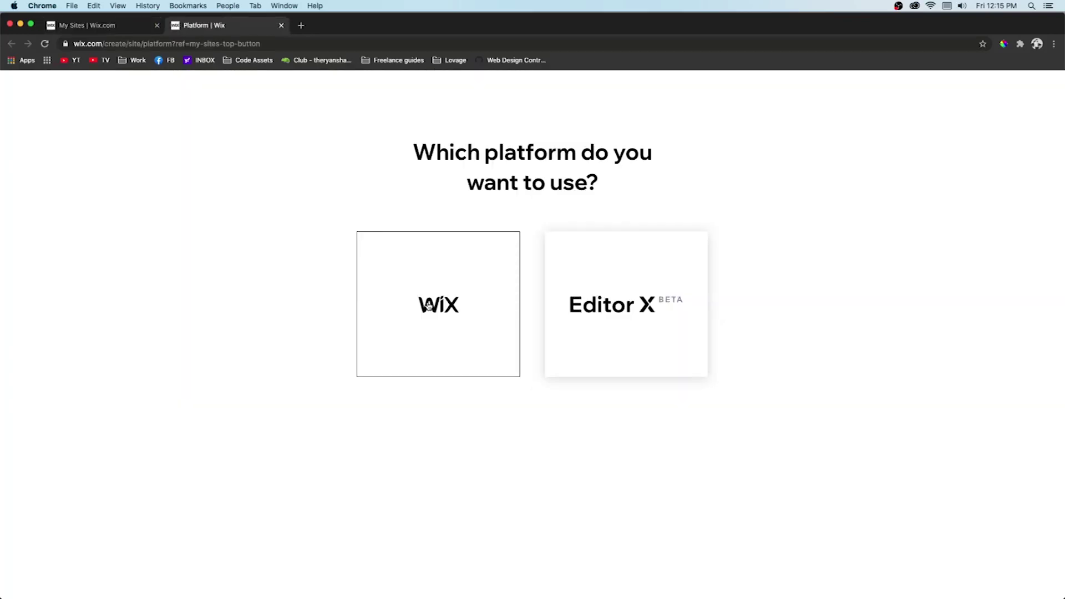
{"action": "left_click", "coordinate": [45, 45]}
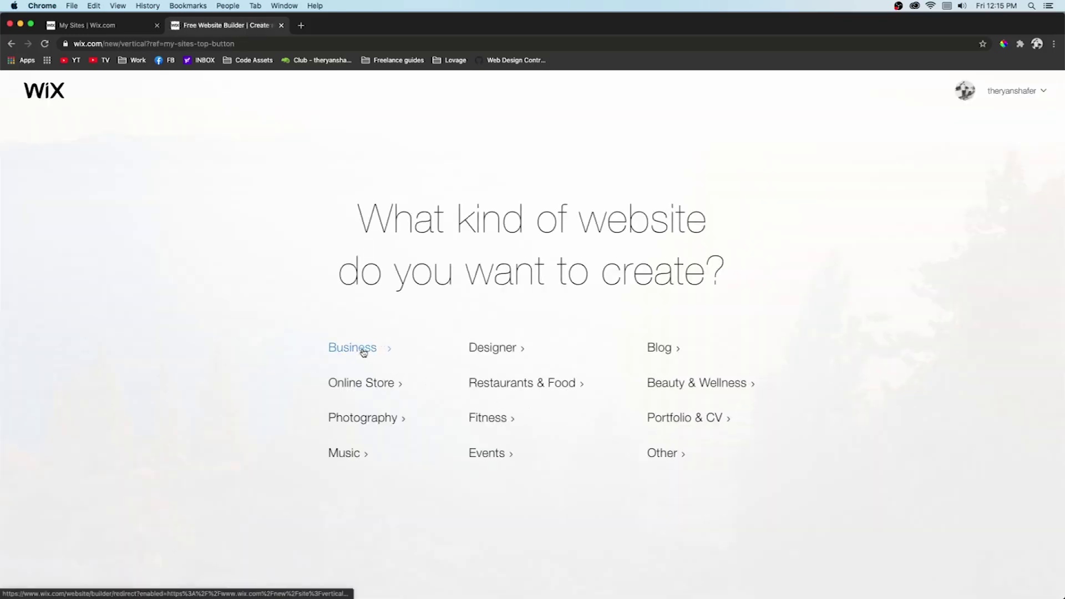
{"action": "left_click", "coordinate": [364, 384]}
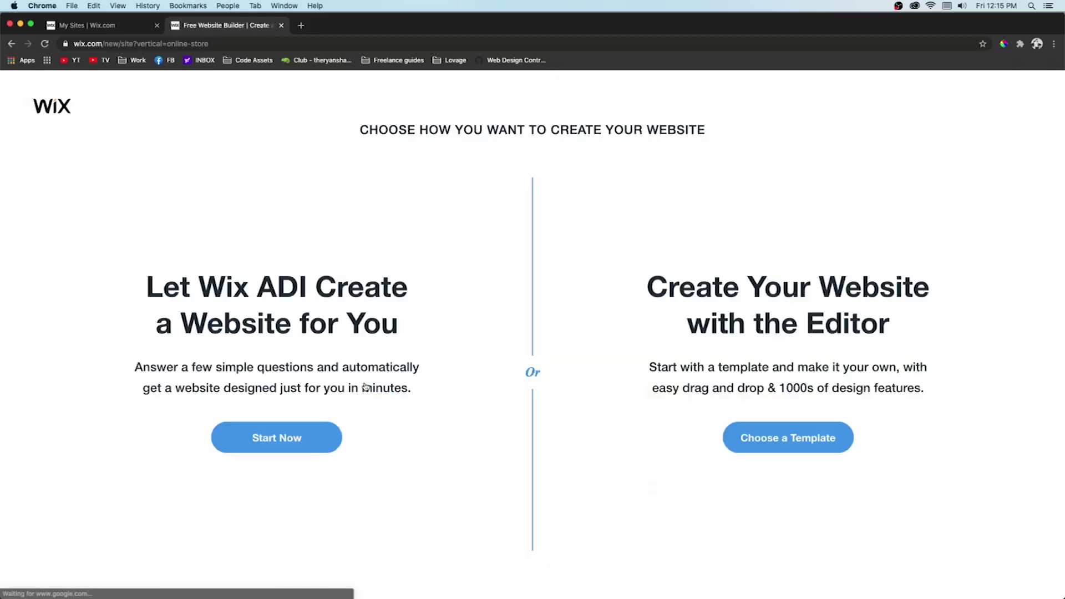
{"action": "left_click", "coordinate": [791, 444]}
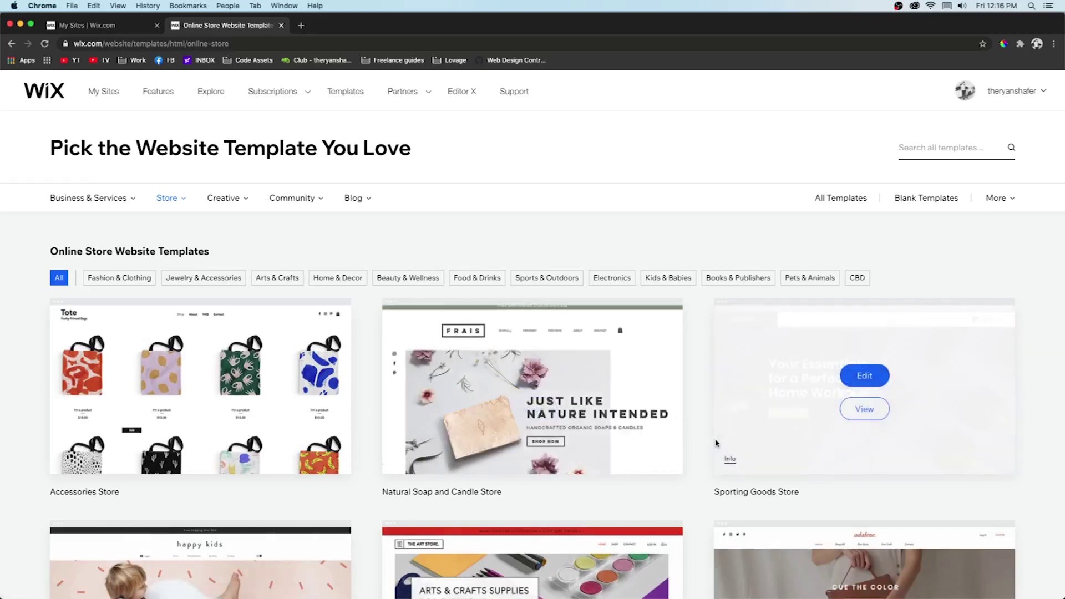
{"action": "mouse_move", "coordinate": [537, 404]}
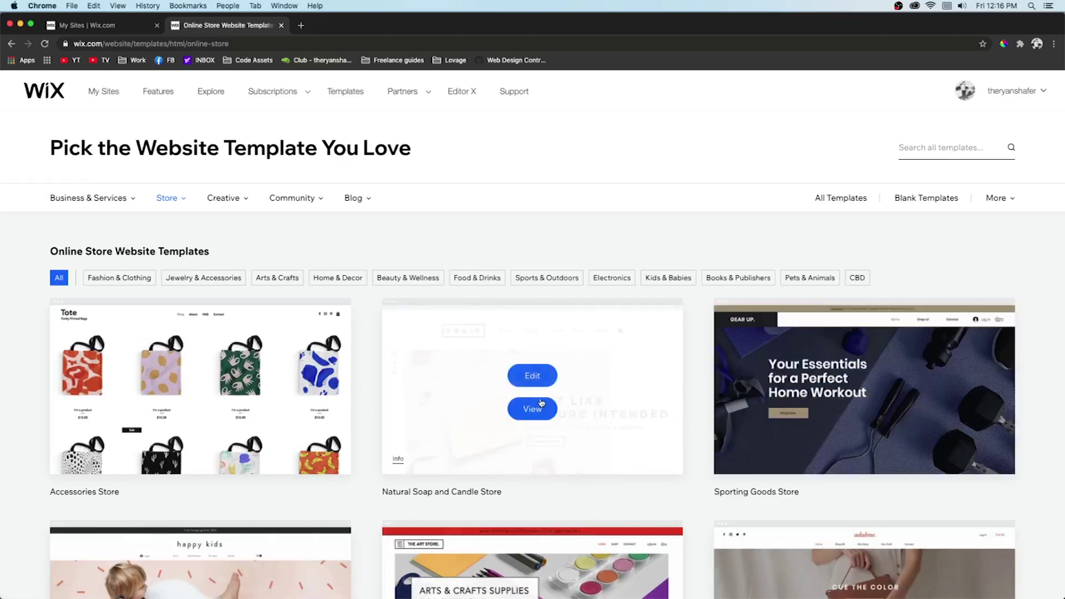
{"action": "left_click", "coordinate": [534, 375]}
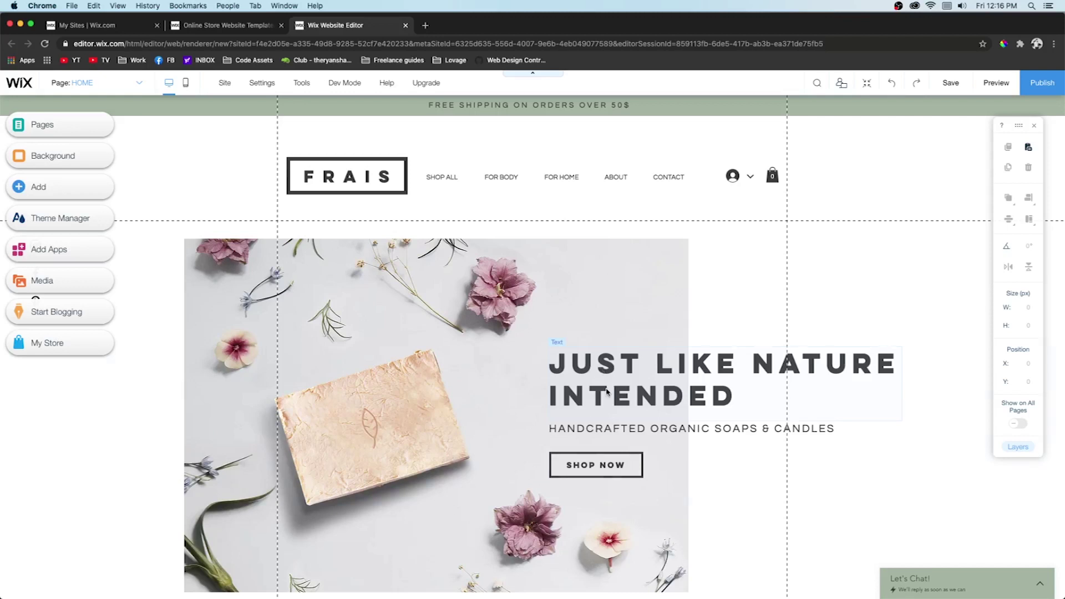
Search the Wix App Market for "wix store", view the Wix Stores app page and close the market.
{"action": "left_click", "coordinate": [58, 258]}
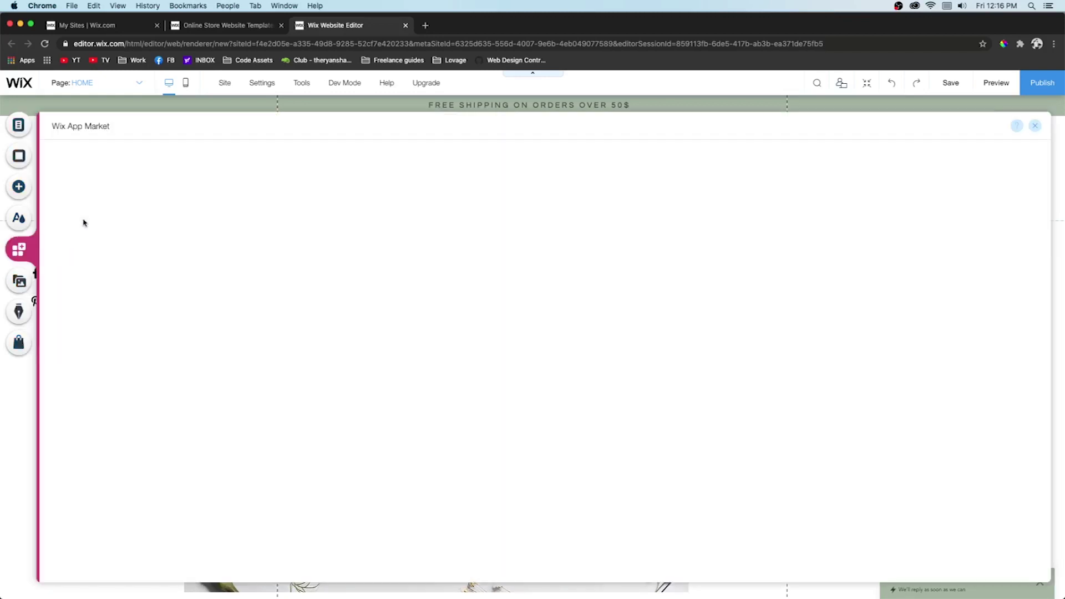
{"action": "left_click", "coordinate": [95, 157]}
{"action": "type", "text": "wix store"}
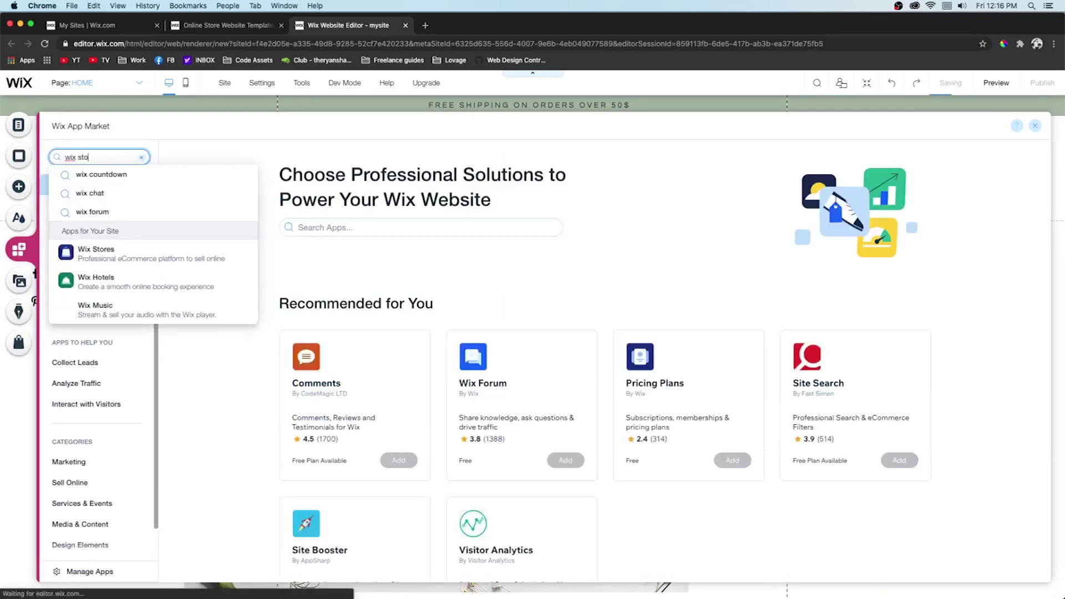
{"action": "left_click", "coordinate": [102, 267]}
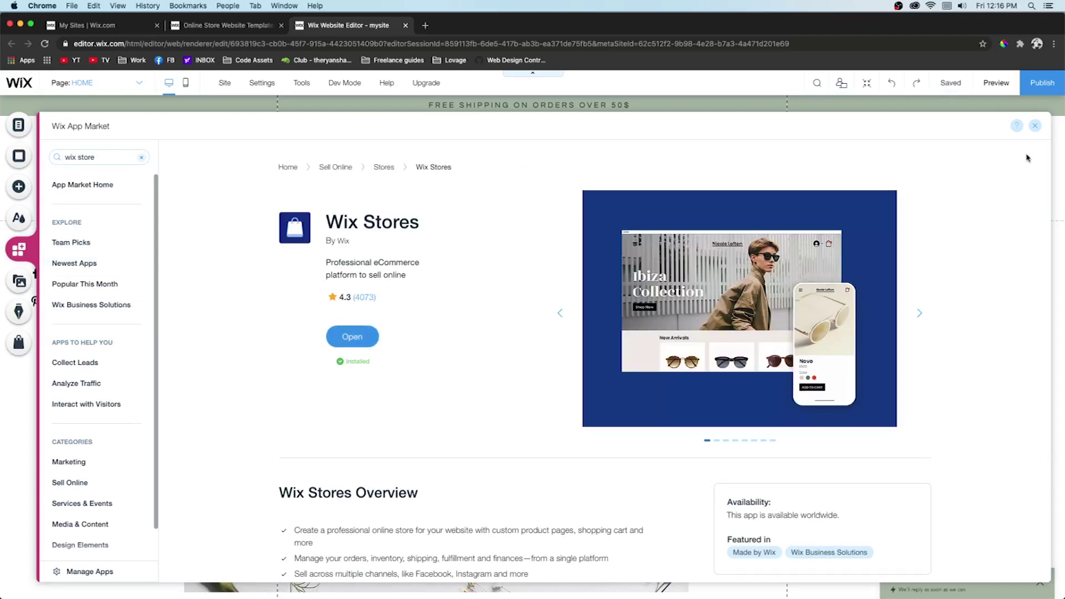
{"action": "left_click", "coordinate": [1037, 127]}
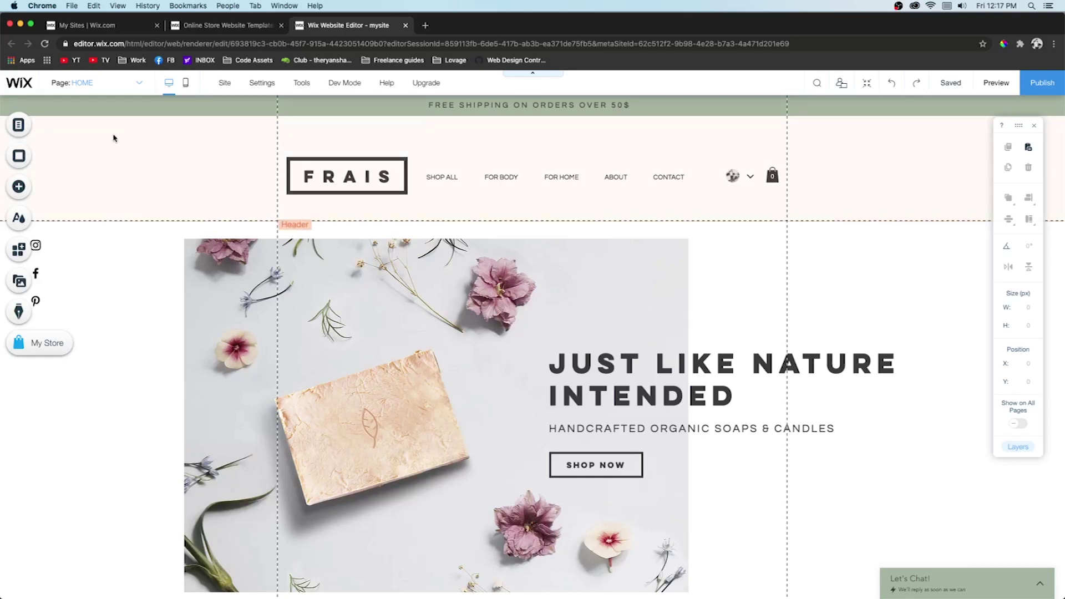
Look through the mobile version of the home page, skipping the introduction, and return to the desktop version.
{"action": "left_click", "coordinate": [99, 86]}
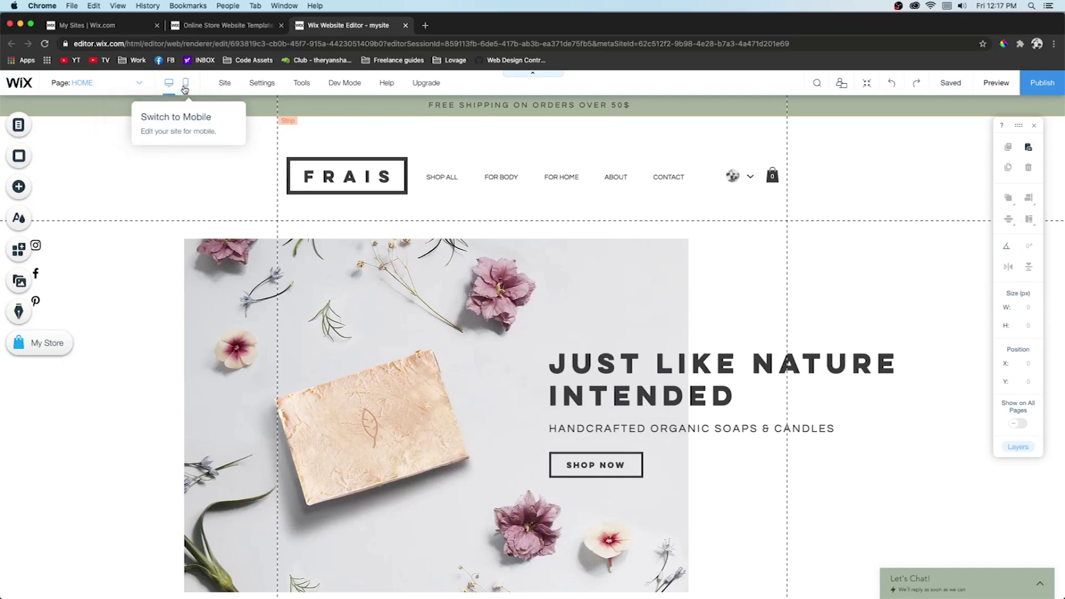
{"action": "left_click", "coordinate": [184, 87]}
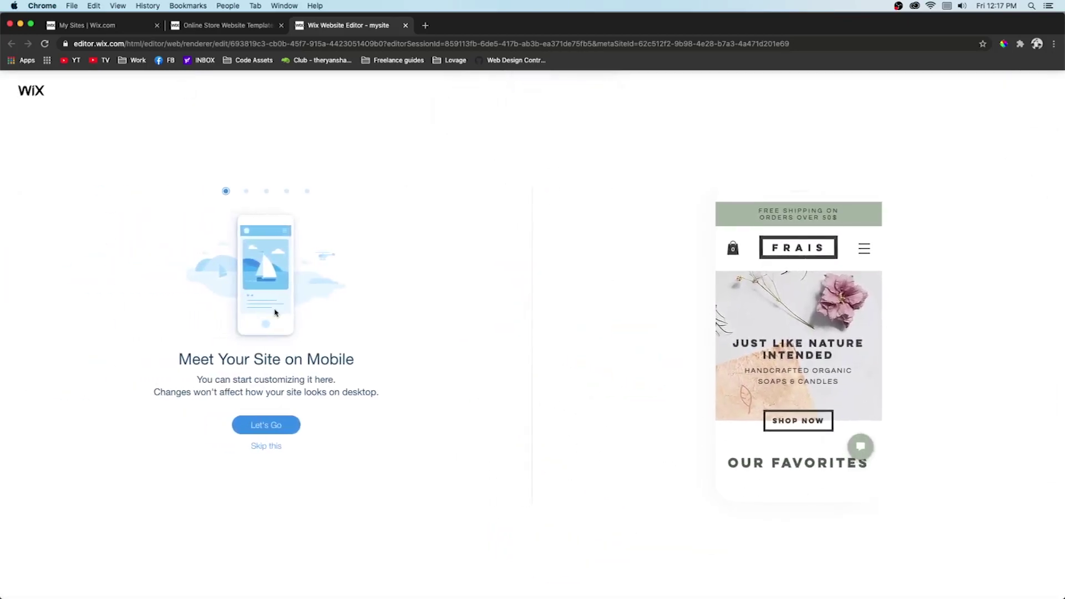
{"action": "left_click", "coordinate": [263, 447]}
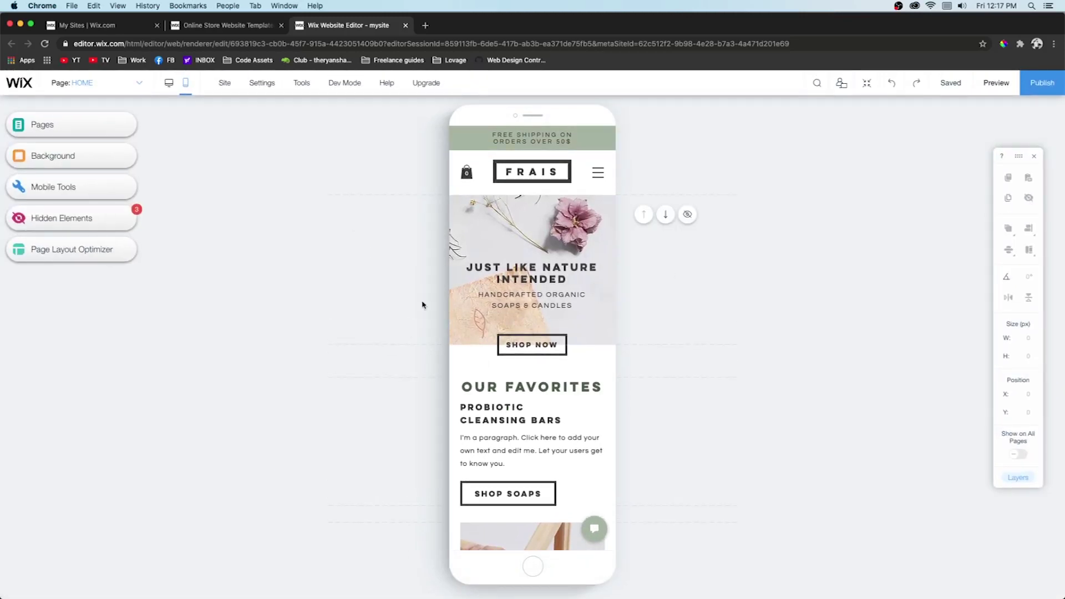
{"action": "scroll", "coordinate": [553, 310], "scroll_direction": "down", "scroll_amount": 10}
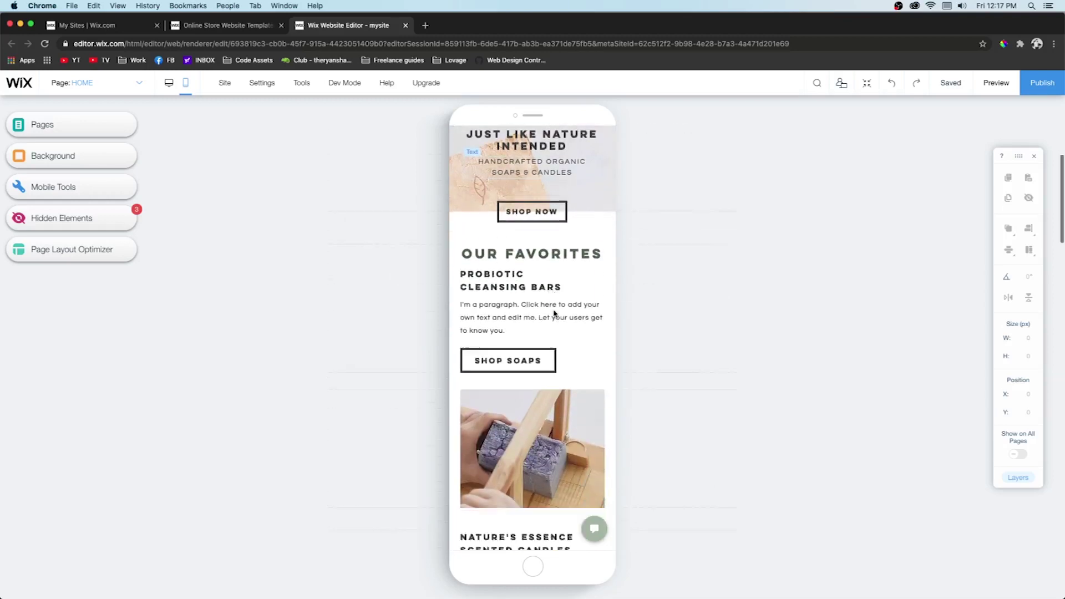
{"action": "scroll", "coordinate": [554, 314], "scroll_direction": "up", "scroll_amount": 10}
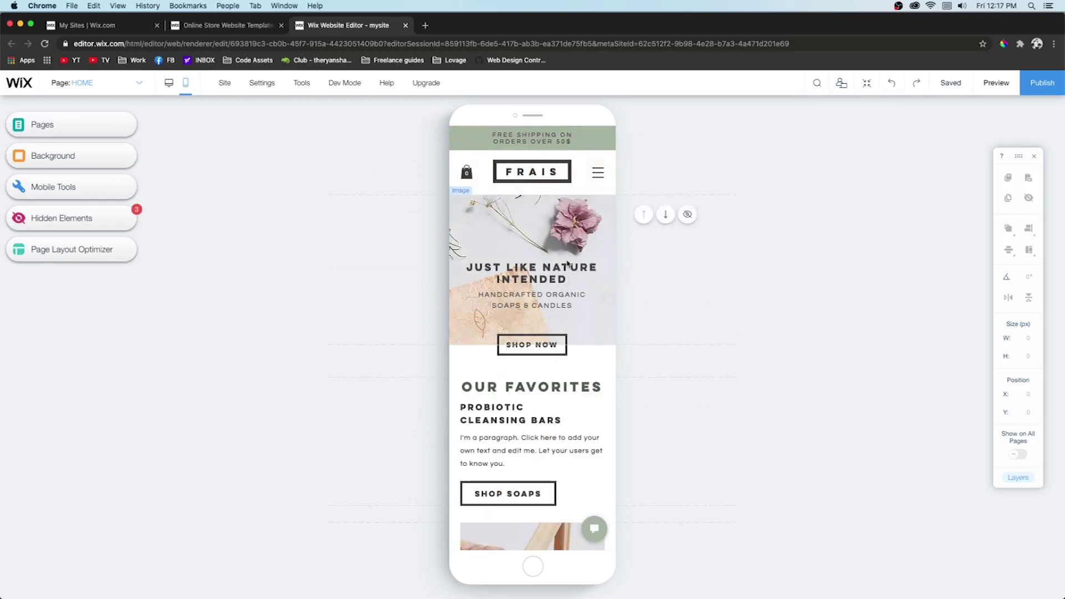
{"action": "left_click", "coordinate": [169, 84]}
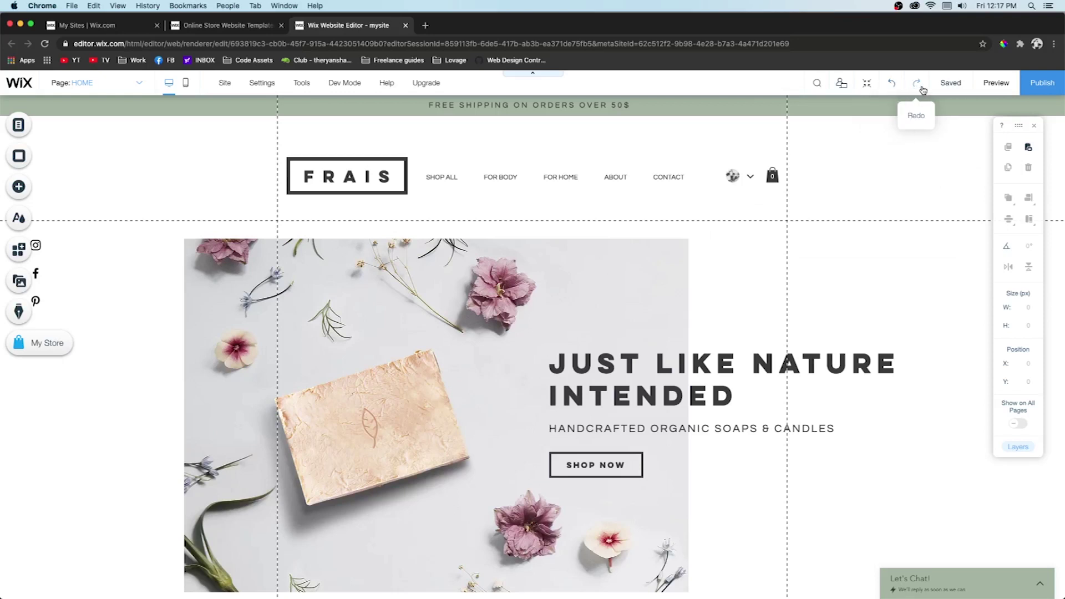
Preview the home page from top to bottom and return to the editor.
{"action": "mouse_move", "coordinate": [947, 90]}
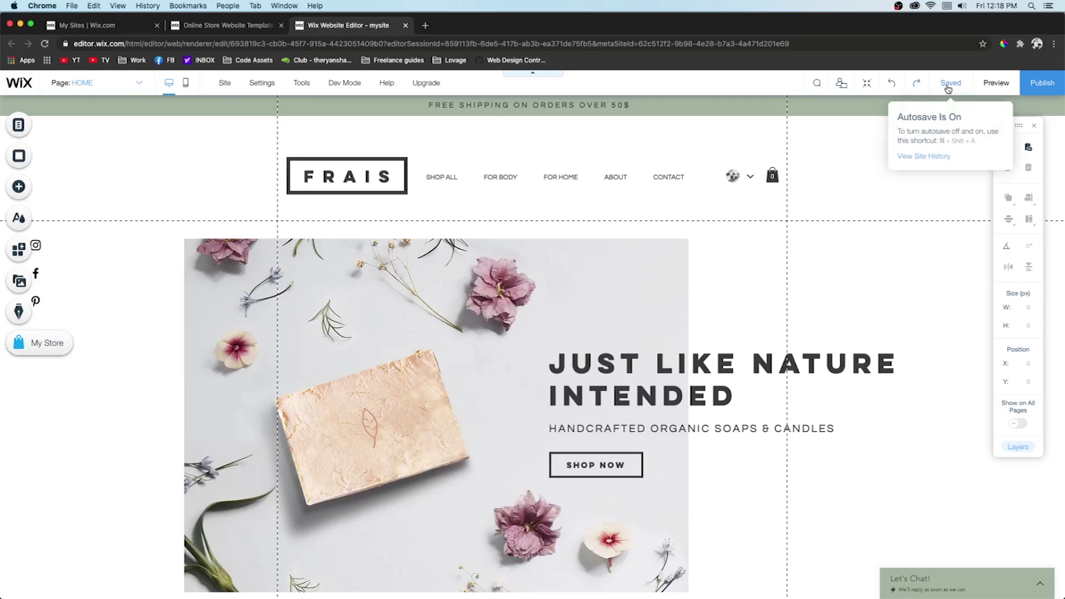
{"action": "left_click", "coordinate": [998, 84]}
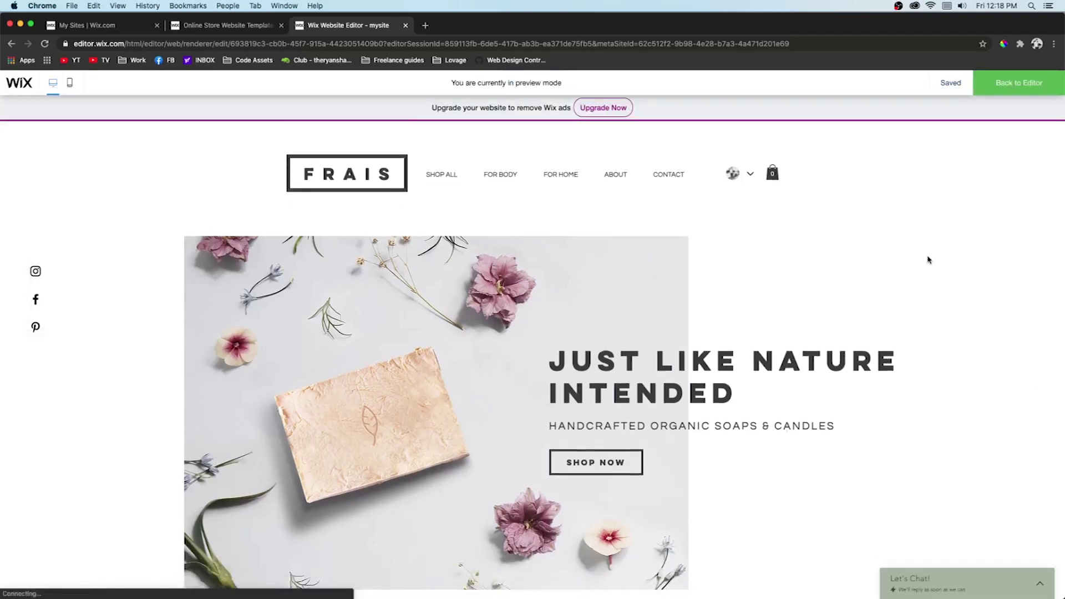
{"action": "scroll", "coordinate": [928, 260], "scroll_direction": "down", "scroll_amount": 10}
{"action": "scroll", "coordinate": [929, 260], "scroll_direction": "up", "scroll_amount": 10}
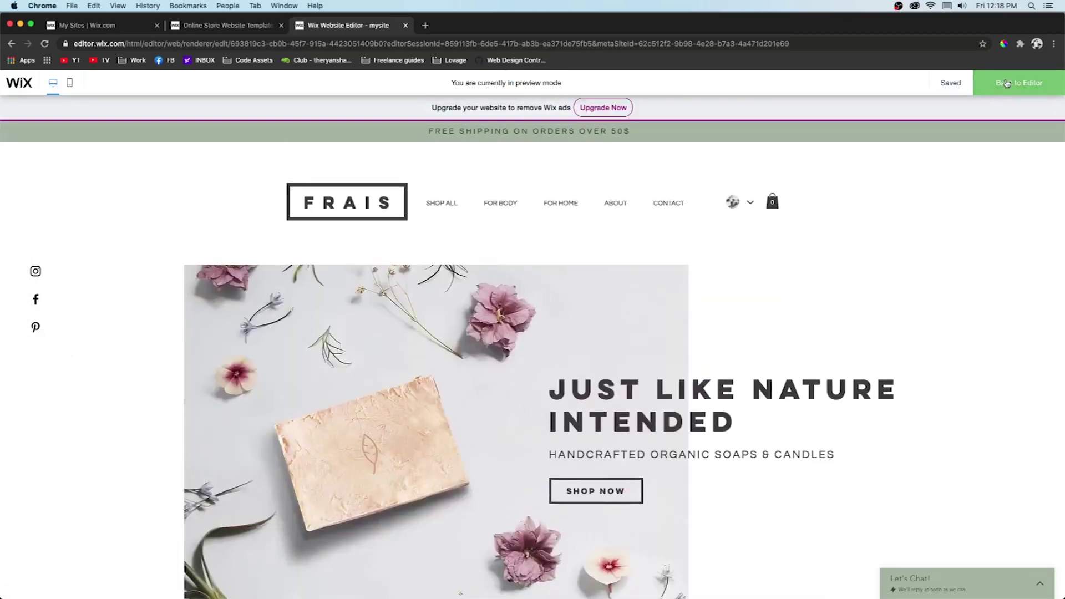
{"action": "left_click", "coordinate": [1007, 83]}
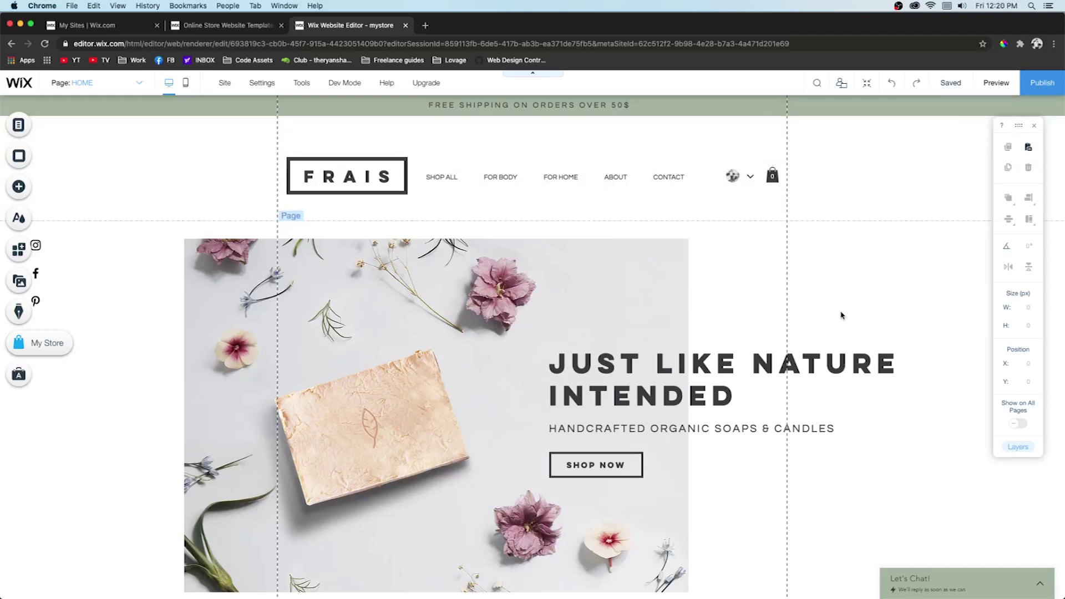
Move the ABOUT item into a submenu under FOR HOME in the header's horizontal menu.
{"action": "left_click", "coordinate": [19, 128]}
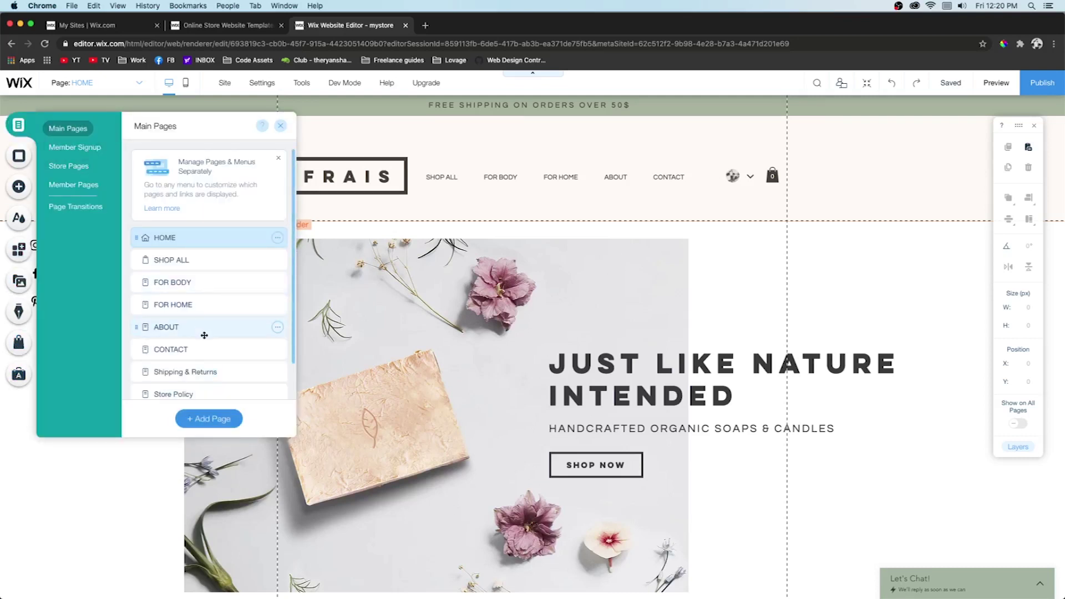
{"action": "mouse_move", "coordinate": [136, 306]}
{"action": "left_mouse_down"}
{"action": "mouse_move", "coordinate": [137, 331]}
{"action": "mouse_move", "coordinate": [138, 305]}
{"action": "left_mouse_up"}
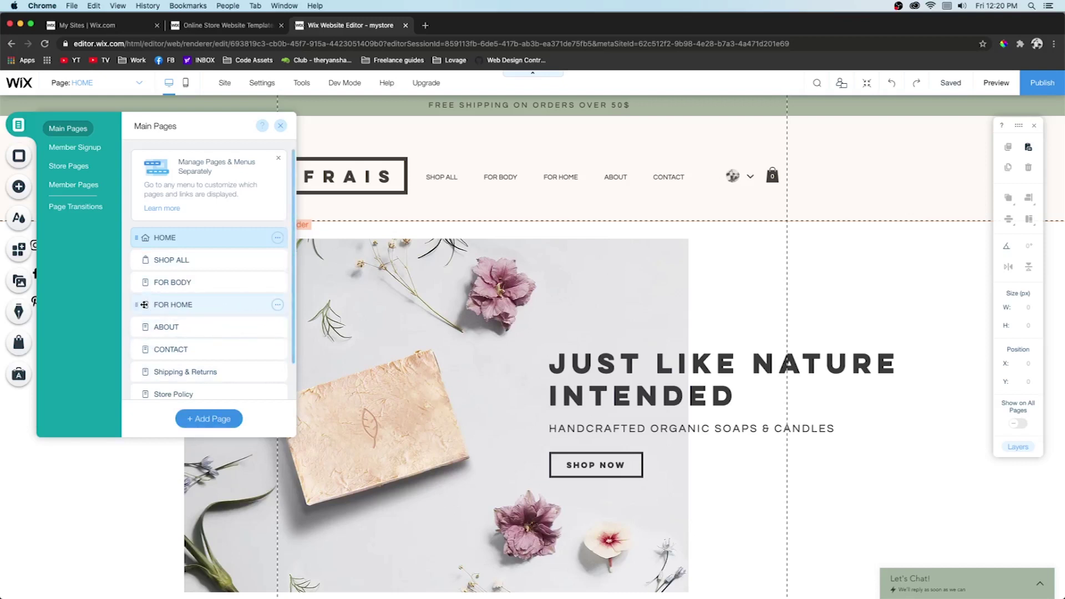
{"action": "left_click", "coordinate": [458, 182]}
{"action": "left_click", "coordinate": [445, 146]}
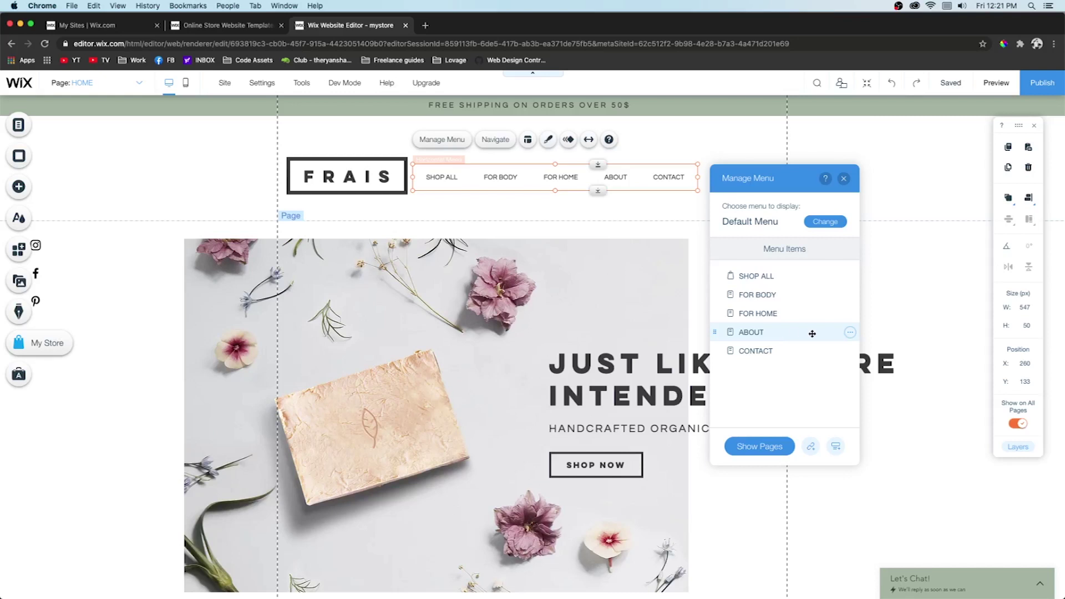
{"action": "left_click", "coordinate": [850, 333]}
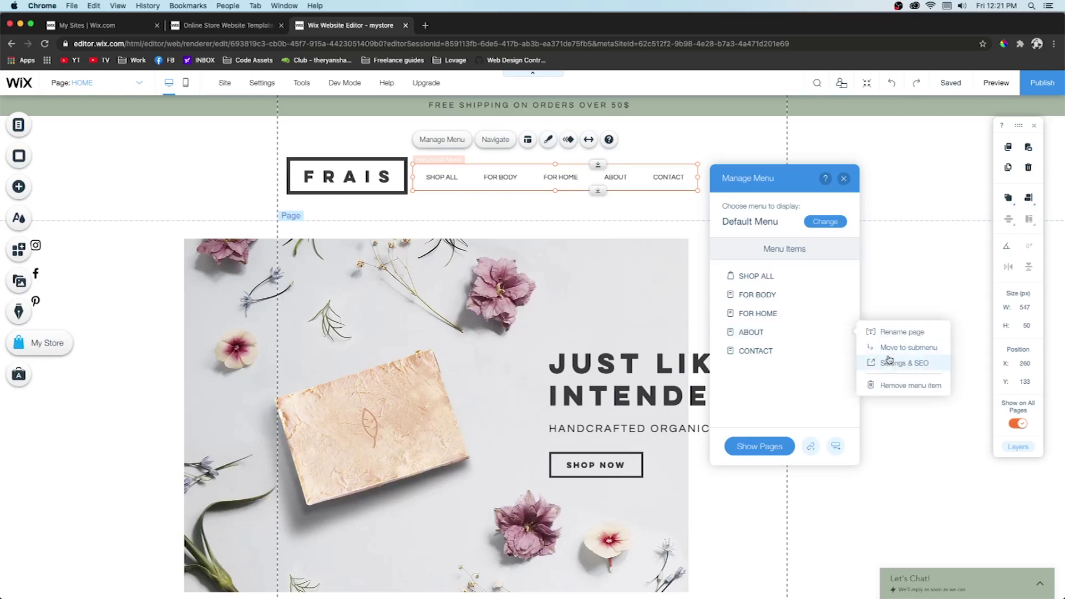
{"action": "left_click", "coordinate": [885, 348]}
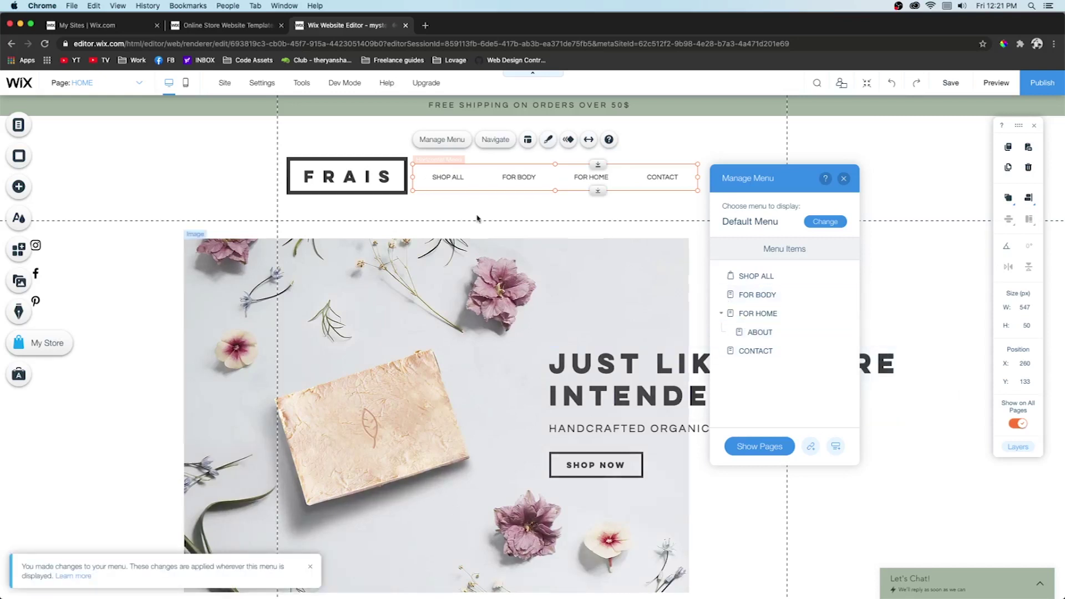
Preview the site to check the submenu of the FOR HOME item, then return to the header menu in the editor.
{"action": "left_click", "coordinate": [996, 83]}
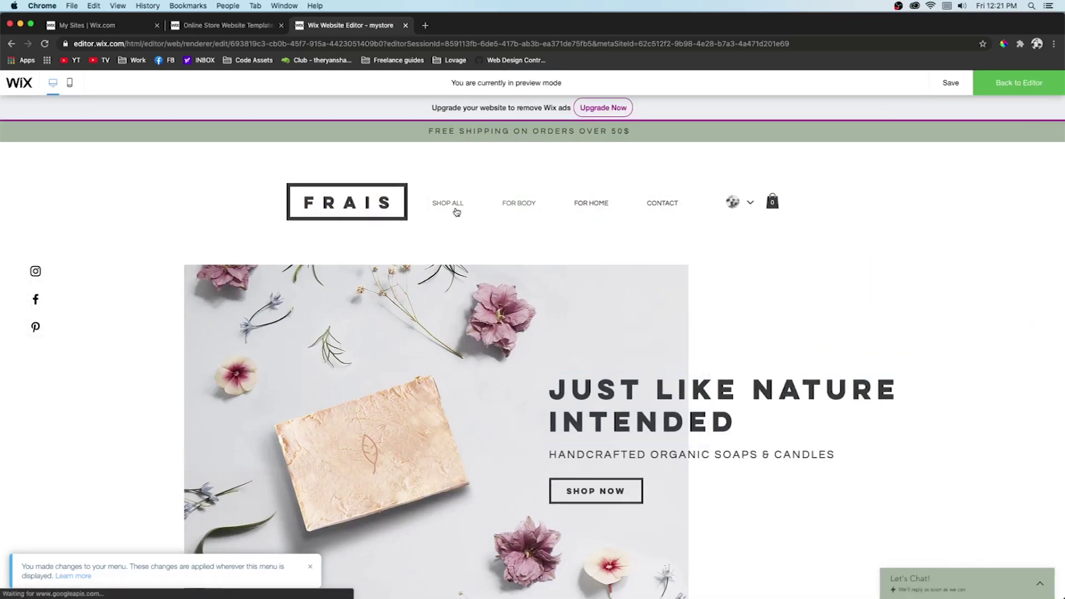
{"action": "mouse_move", "coordinate": [594, 204]}
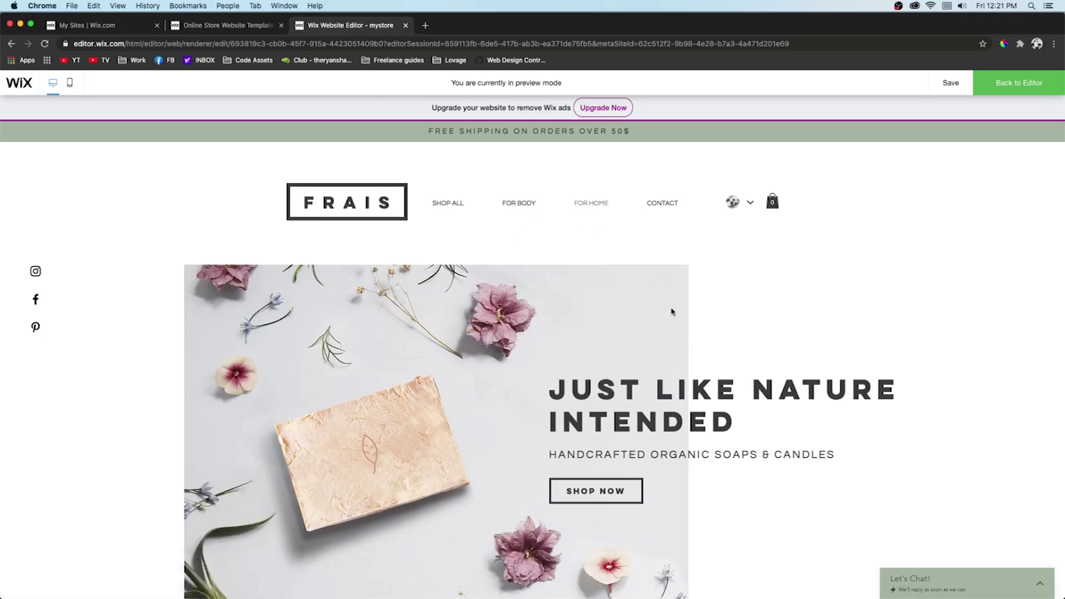
{"action": "left_click", "coordinate": [1019, 82]}
{"action": "left_click", "coordinate": [498, 180]}
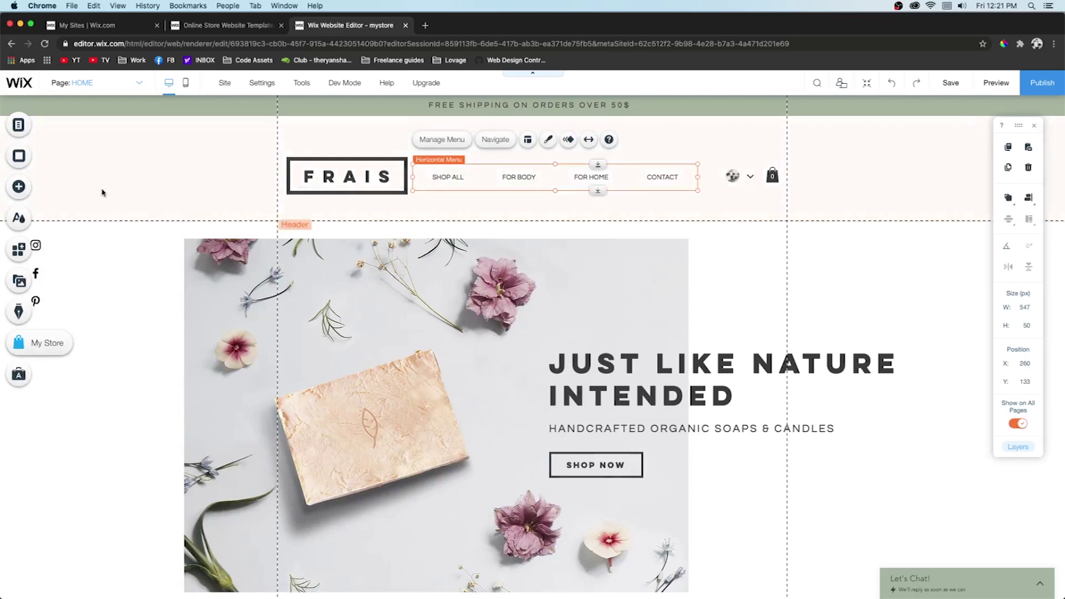
Add a themed Heading 2 text above the JUST LIKE NATURE INTENDED title, at about X 937, Y 330.
{"action": "left_click", "coordinate": [19, 189]}
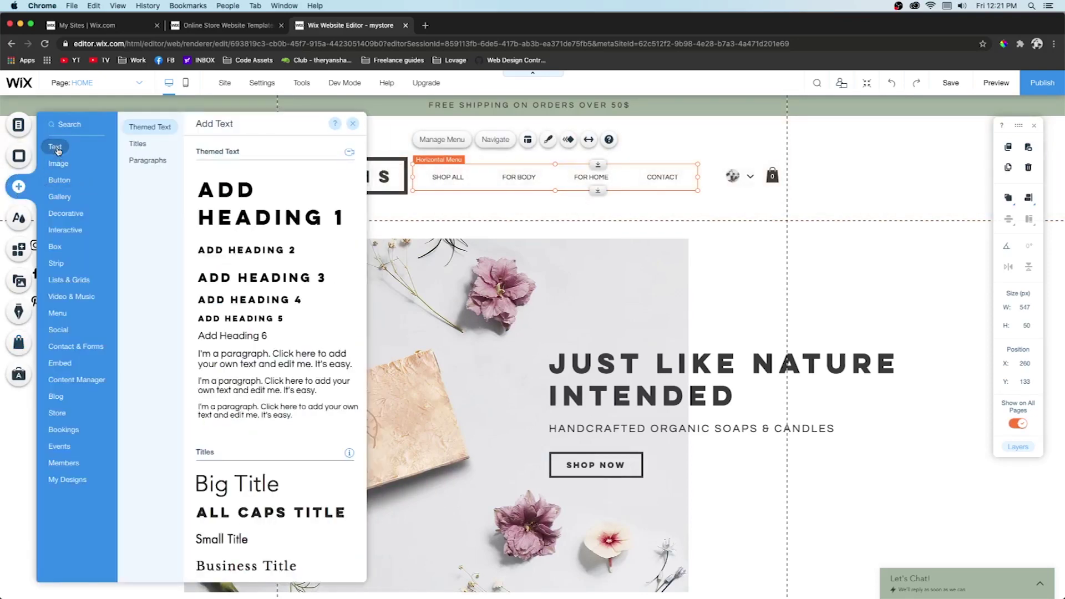
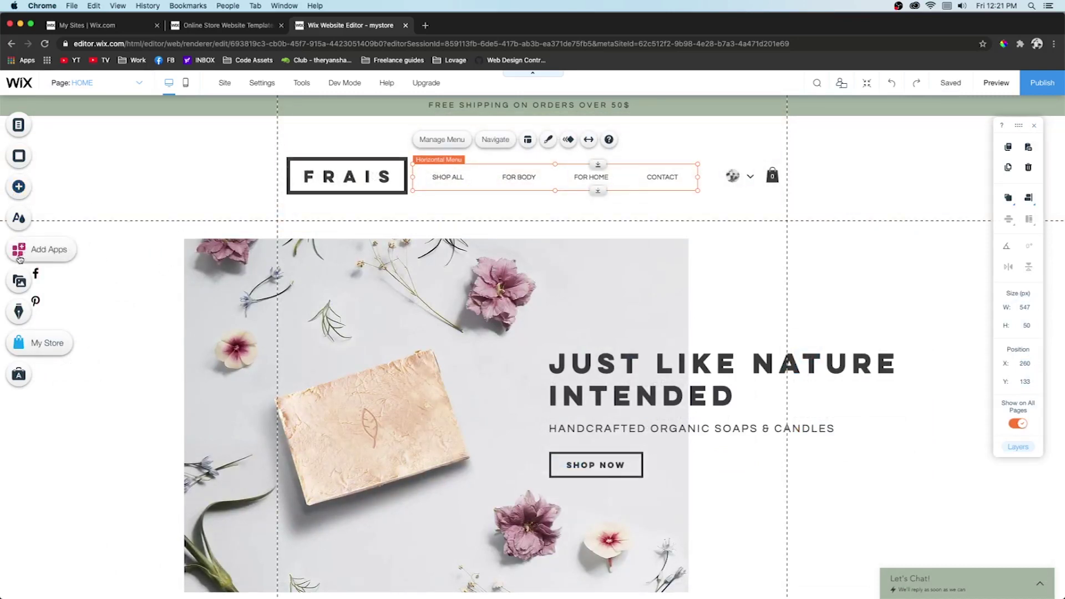
{"action": "left_click", "coordinate": [16, 188]}
{"action": "left_click", "coordinate": [64, 150]}
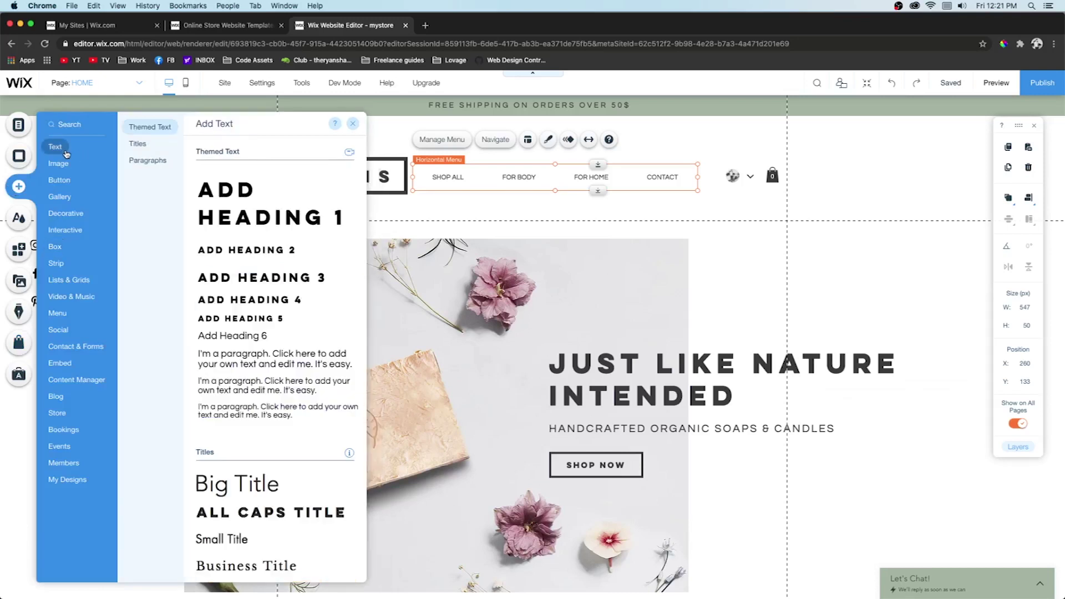
{"action": "left_click_drag", "start_coordinate": [249, 252], "coordinate": [801, 262]}
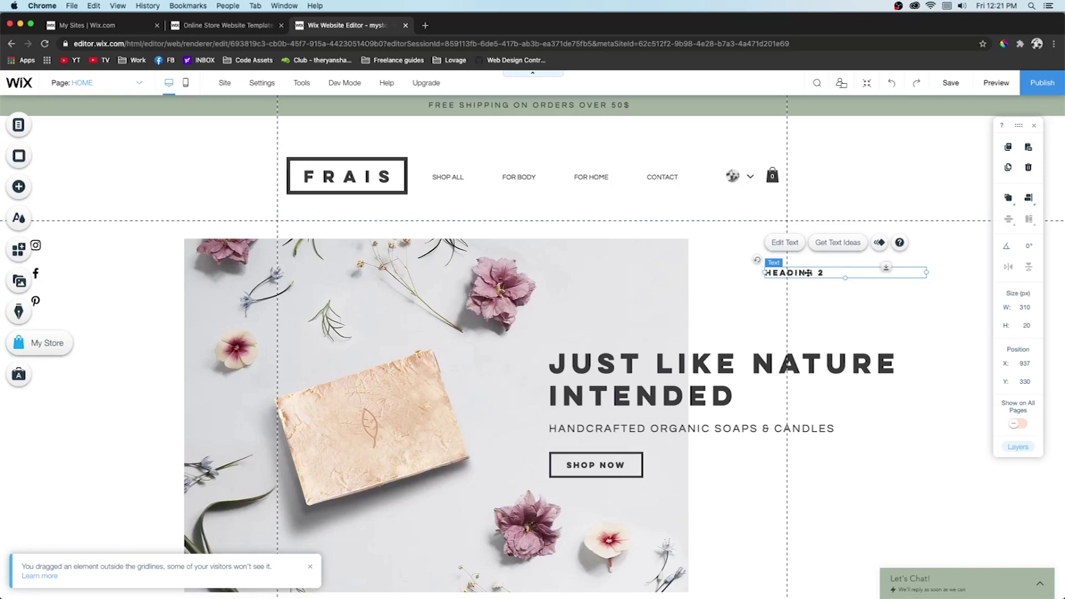
Replace the new heading's text with asdfasdfasdf and set its font to Monoton.
{"action": "left_click", "coordinate": [785, 244]}
{"action": "type", "text": "asdfasdfasdf"}
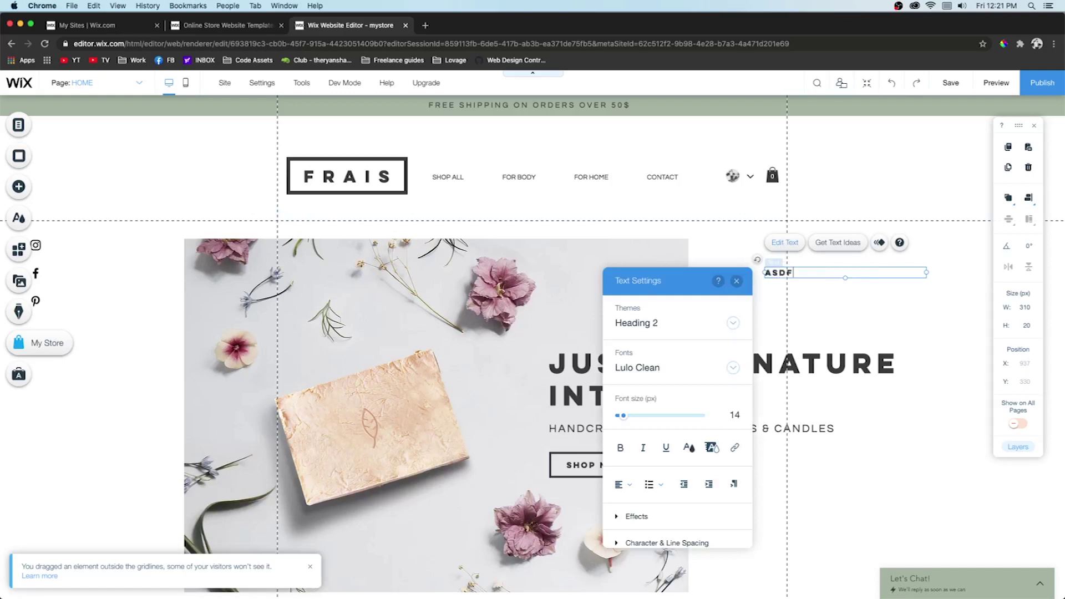
{"action": "key", "text": "ctrl+a"}
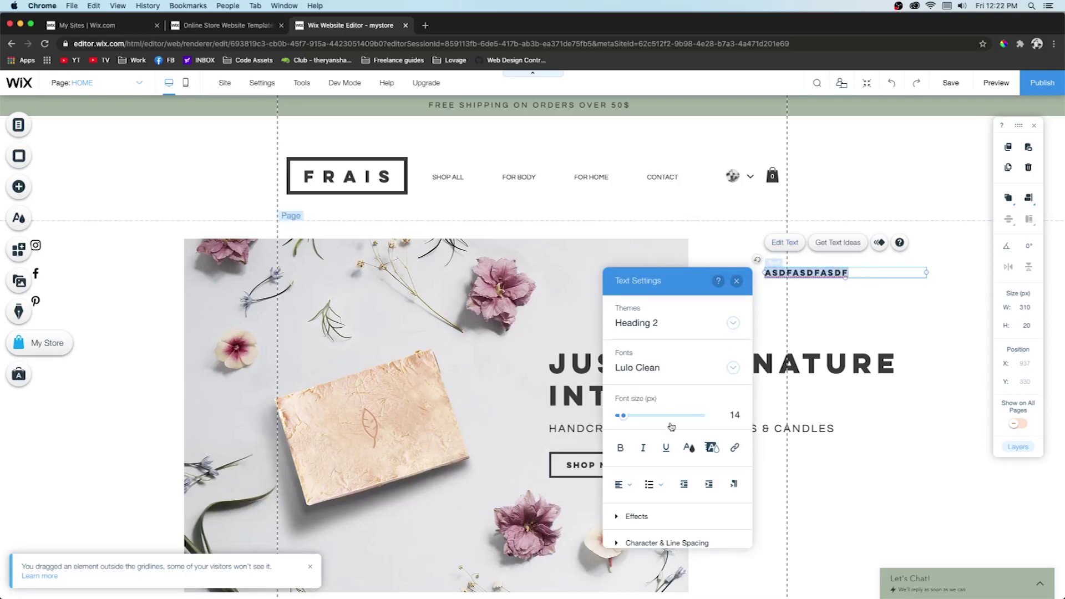
{"action": "left_click", "coordinate": [644, 370]}
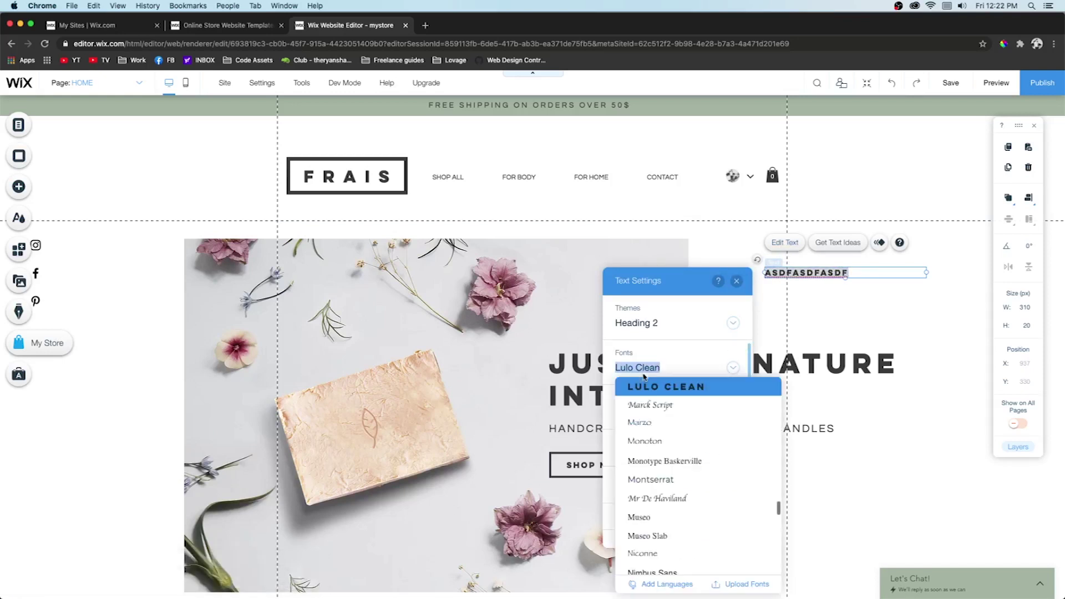
{"action": "left_click", "coordinate": [652, 442]}
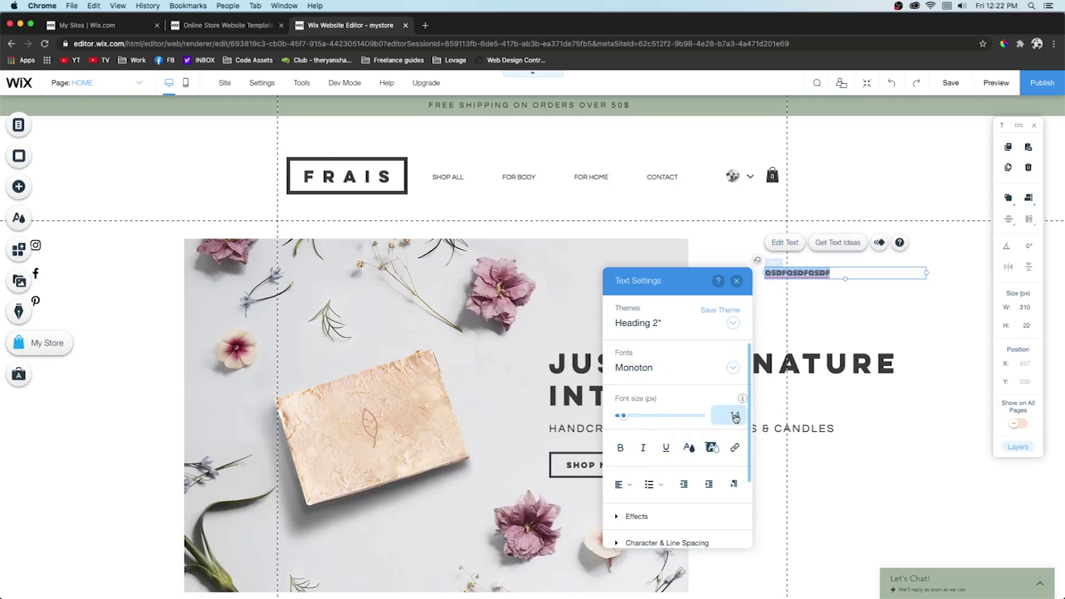
{"action": "left_click", "coordinate": [624, 484]}
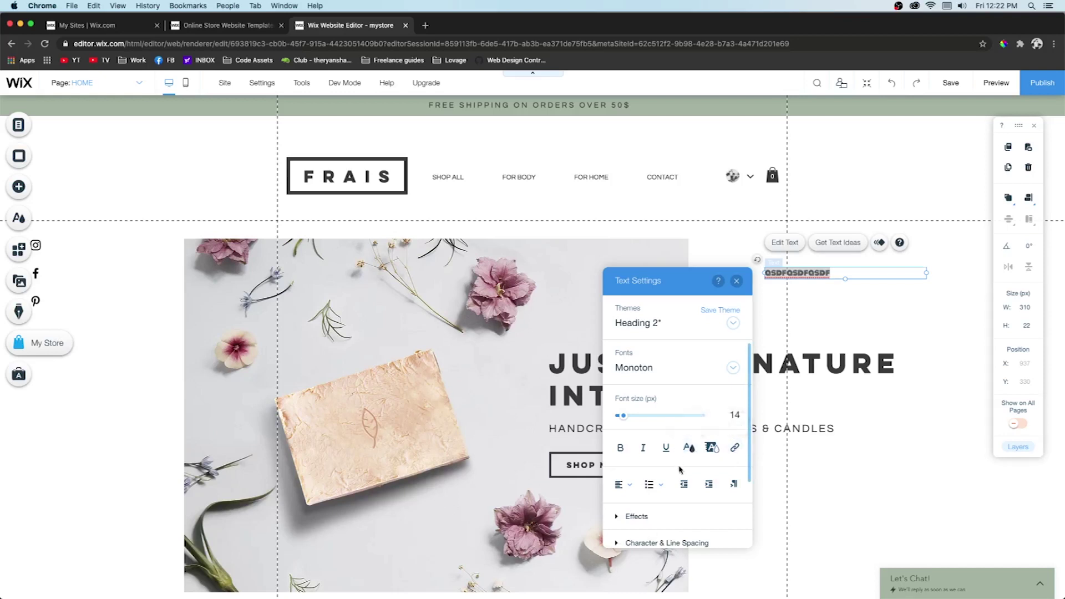
{"action": "scroll", "coordinate": [680, 469], "scroll_direction": "down", "scroll_amount": 2}
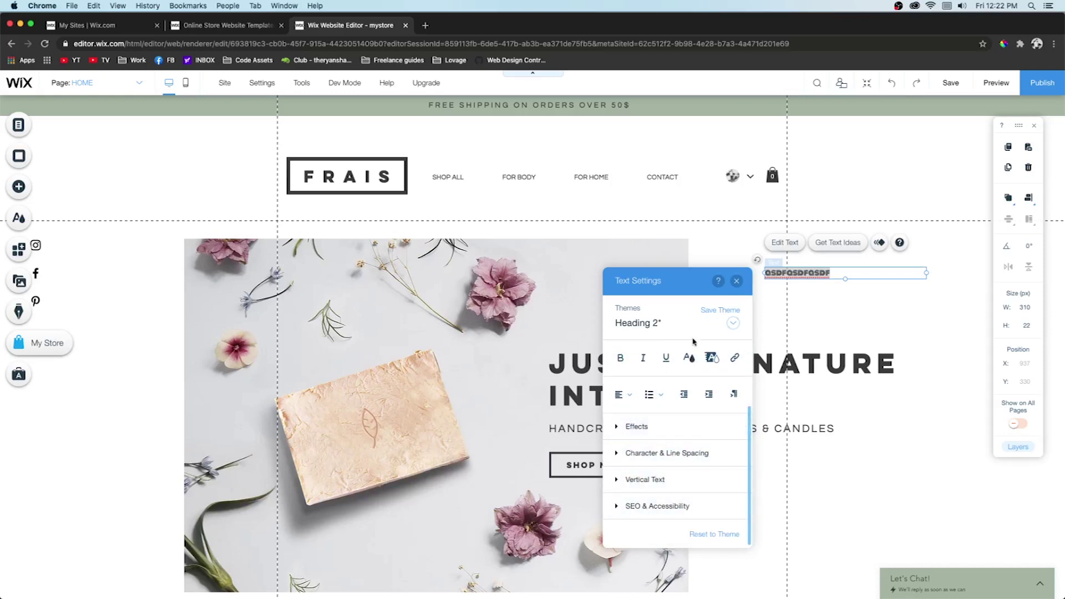
Close the text settings and delete the heading above the JUST LIKE NATURE INTENDED title.
{"action": "left_click", "coordinate": [737, 280]}
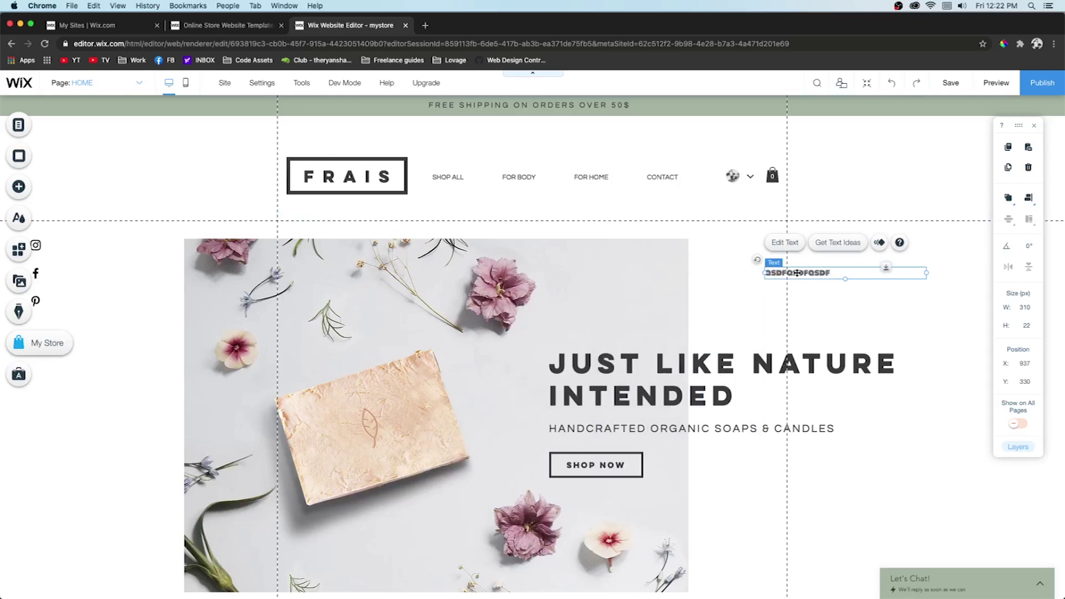
{"action": "key", "text": "Delete"}
Browse the image sources for the page, including the site's uploads and Unsplash, without adding an image.
{"action": "left_click", "coordinate": [18, 186]}
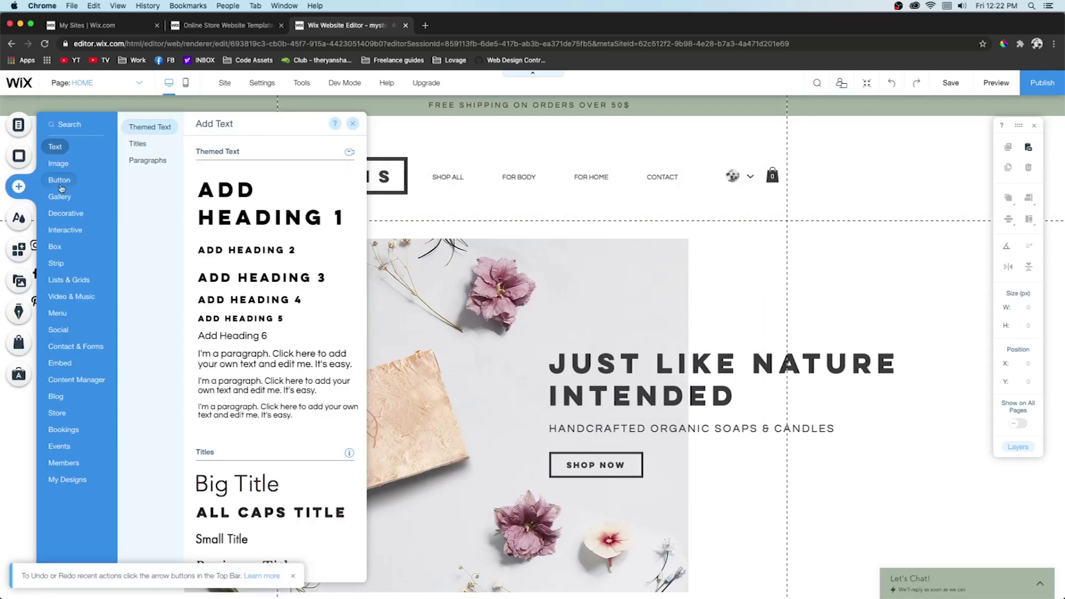
{"action": "mouse_move", "coordinate": [59, 166]}
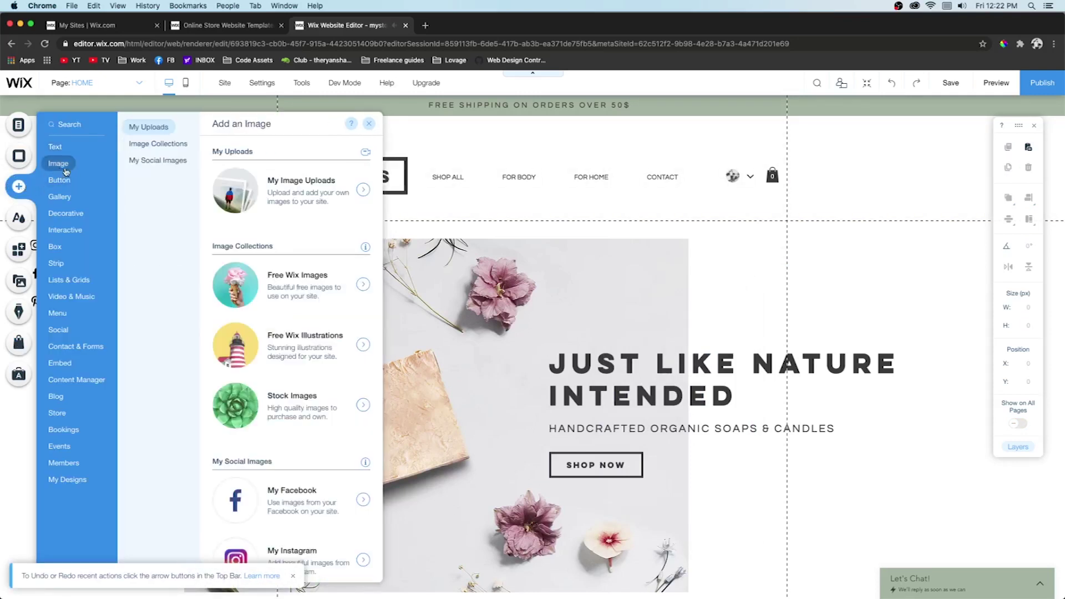
{"action": "left_click", "coordinate": [303, 195]}
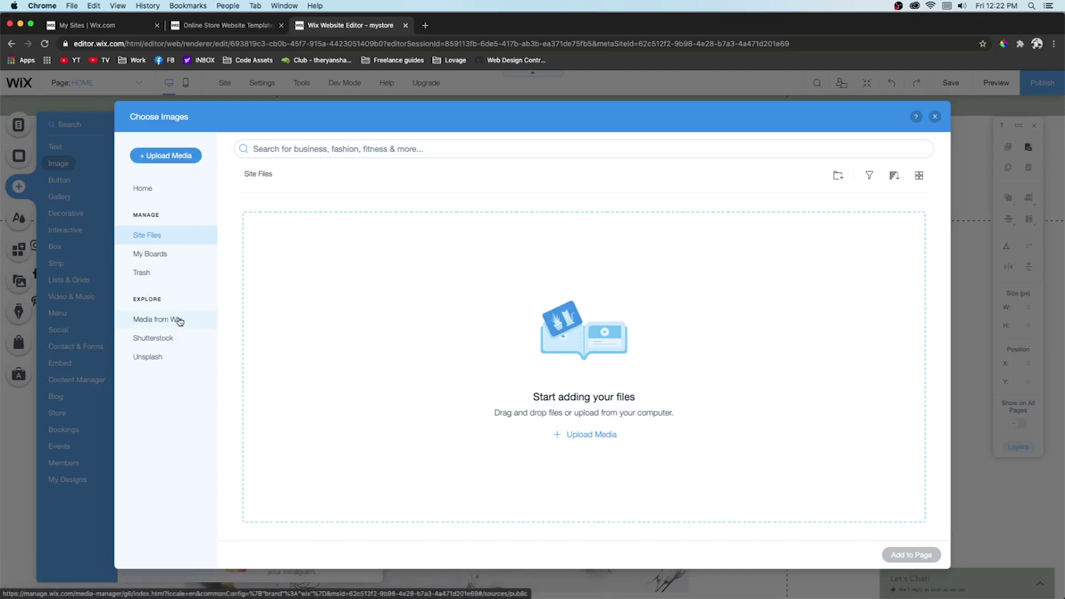
{"action": "left_click", "coordinate": [157, 360]}
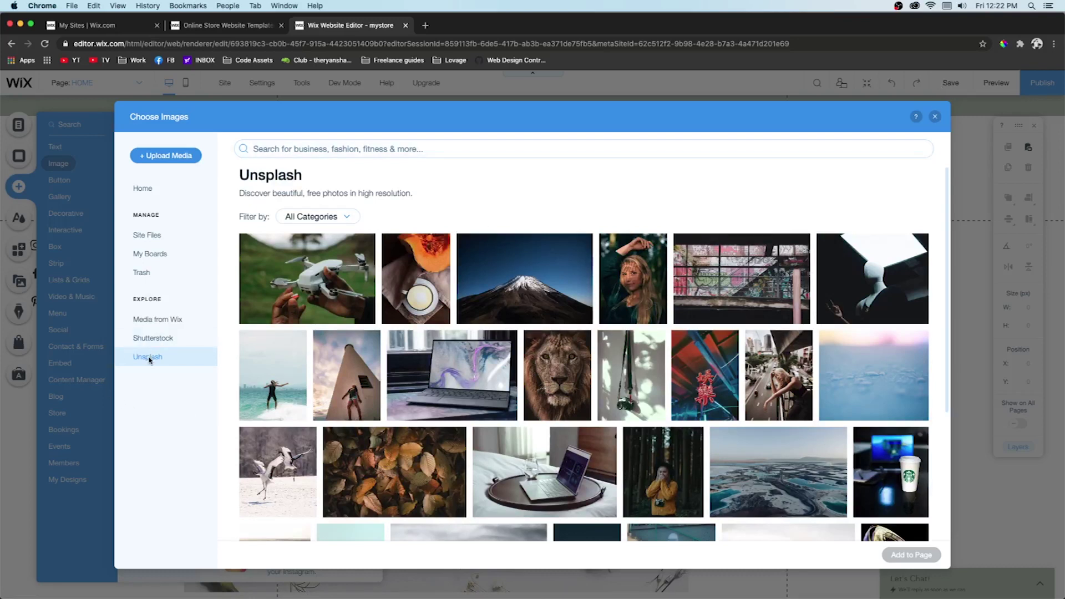
{"action": "left_click", "coordinate": [936, 121]}
Add a themed button above the JUST LIKE NATURE INTENDED title at about X 846, Y 342, with the text Start Now.
{"action": "left_click", "coordinate": [59, 180]}
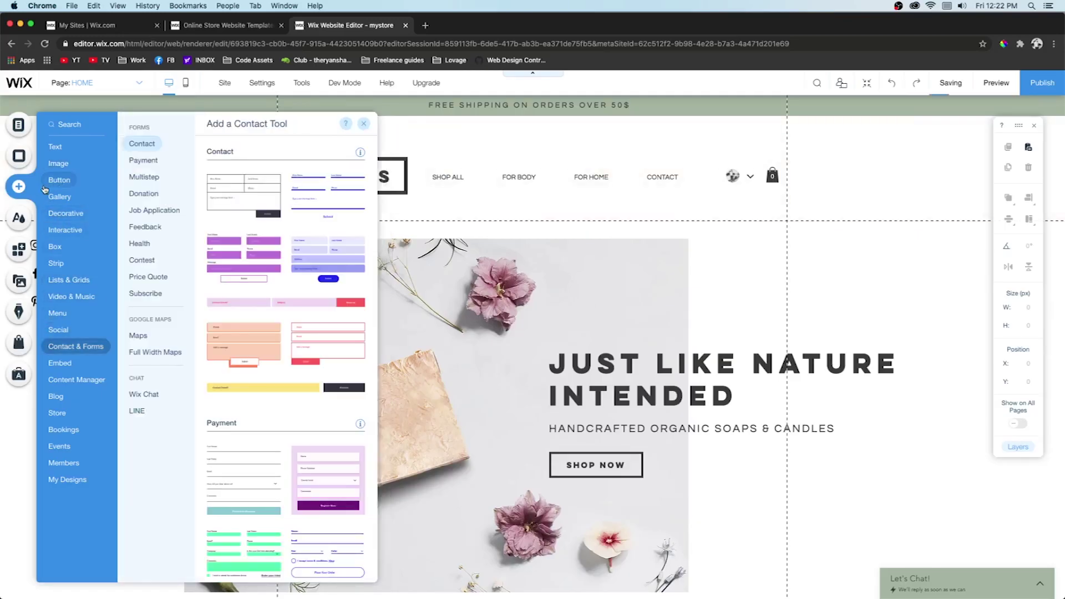
{"action": "left_click_drag", "start_coordinate": [253, 183], "coordinate": [750, 282]}
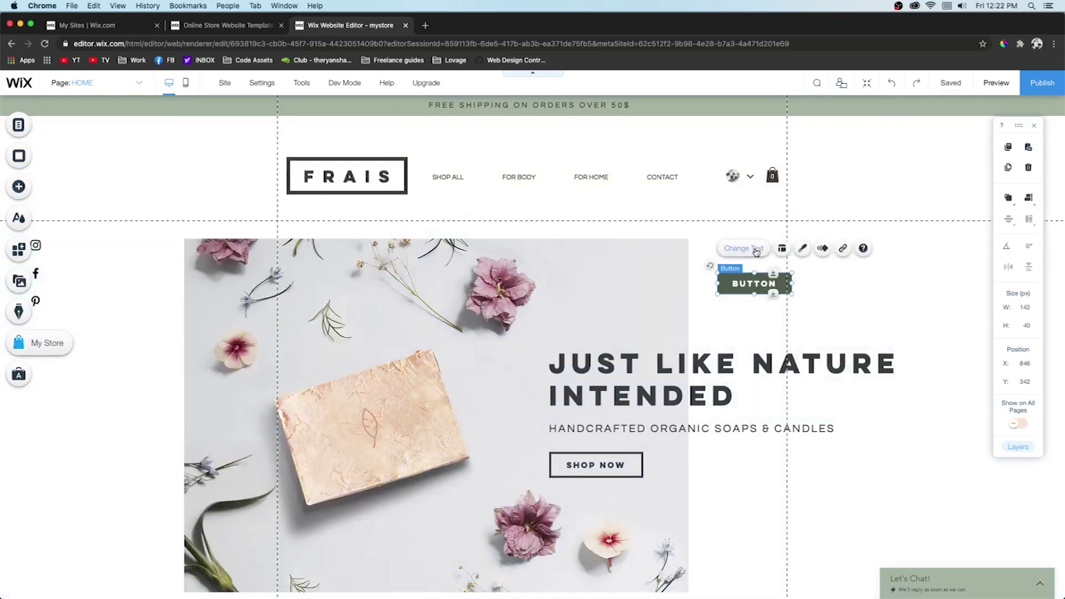
{"action": "left_click", "coordinate": [803, 250]}
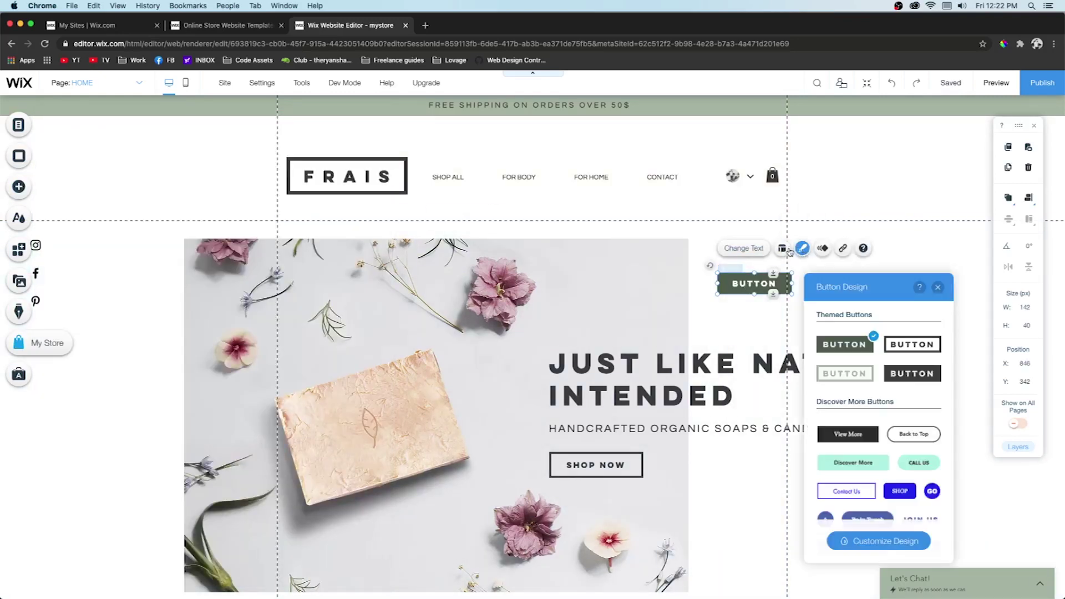
{"action": "left_click", "coordinate": [727, 248]}
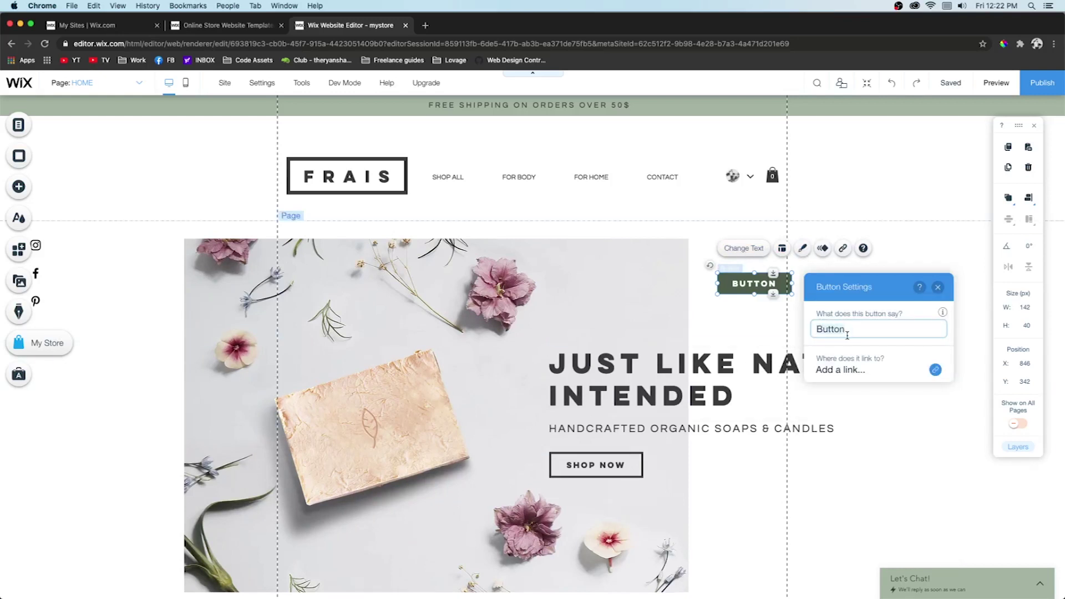
{"action": "type", "text": "Start Now"}
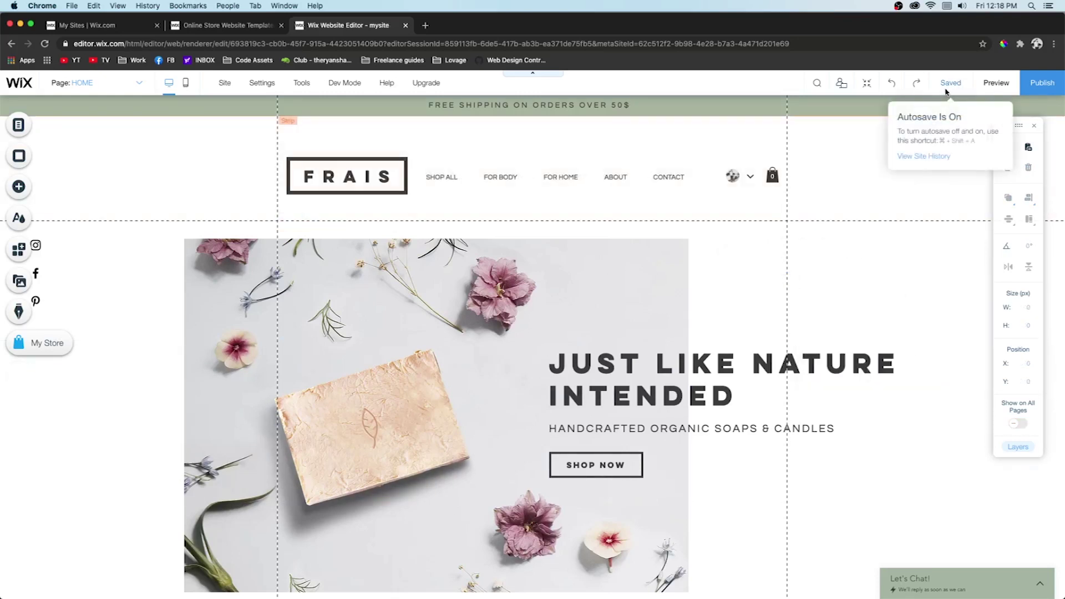
Save the site and change the ending of its free domain address to mystore.
{"action": "left_click", "coordinate": [947, 91]}
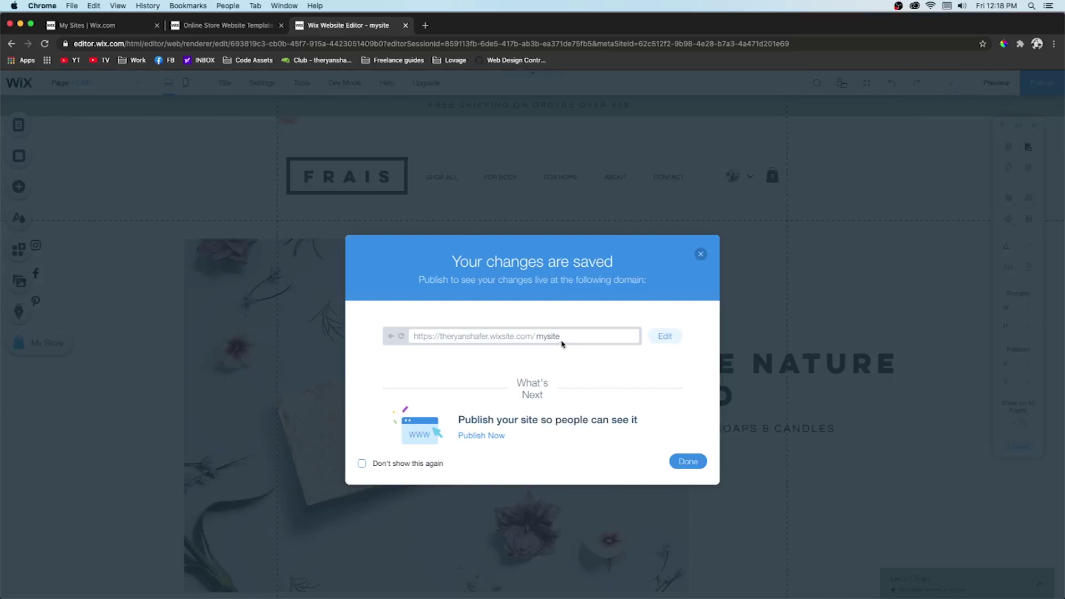
{"action": "left_click", "coordinate": [665, 336]}
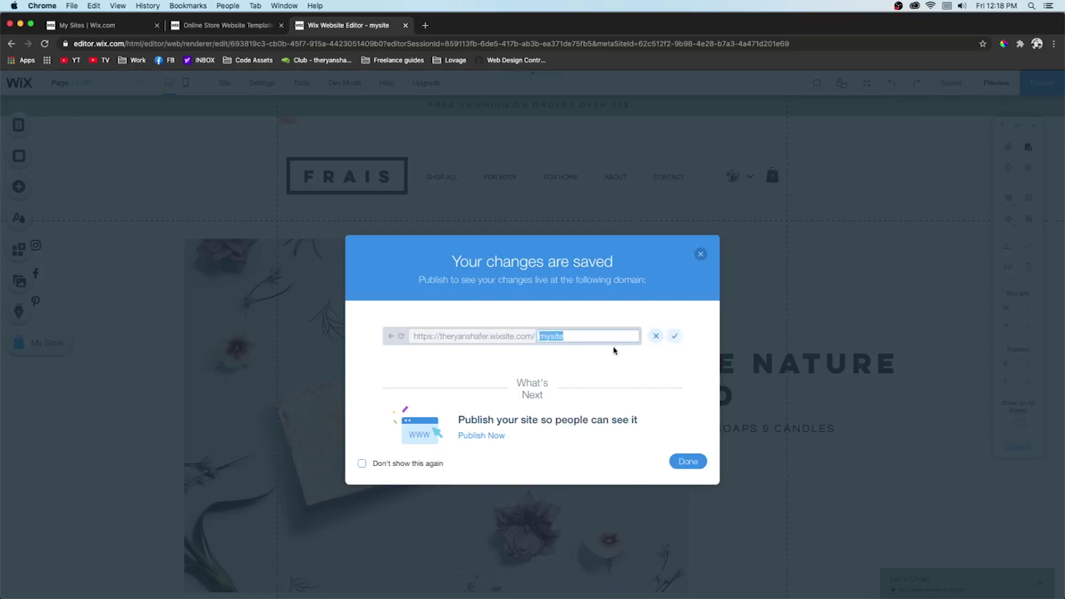
{"action": "type", "text": "mystore"}
{"action": "key", "text": "Return"}
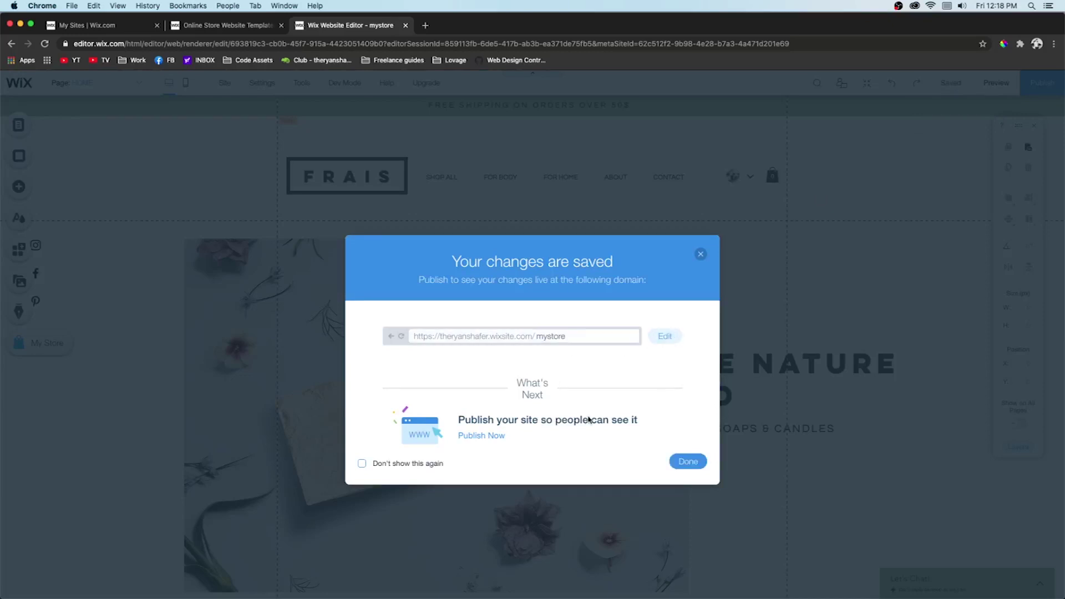
{"action": "left_click", "coordinate": [688, 462]}
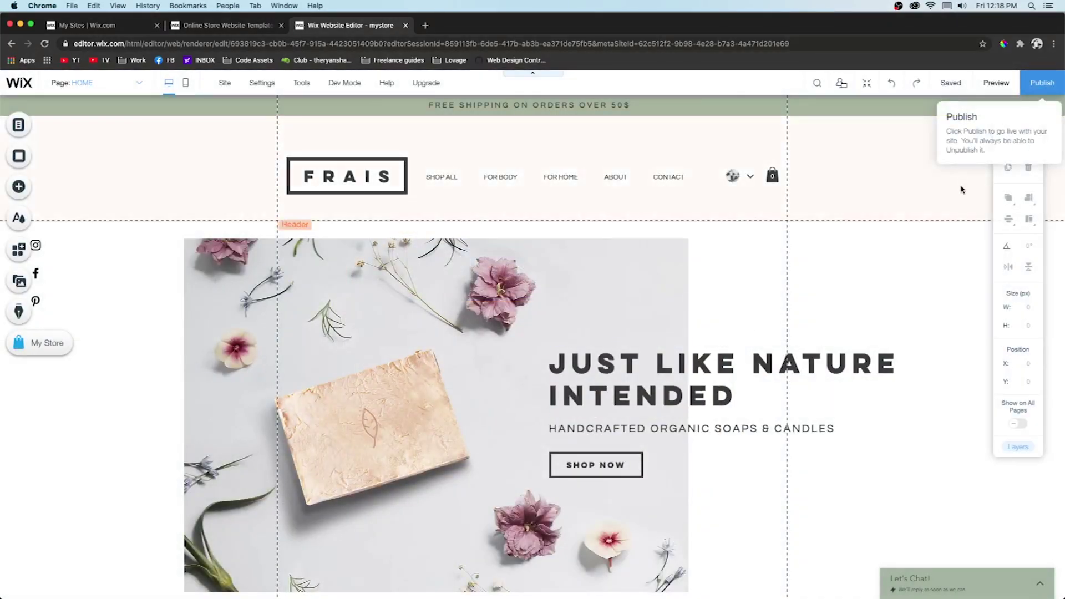
Publish the site, view the live home page, and return to the editor.
{"action": "left_click", "coordinate": [1041, 88]}
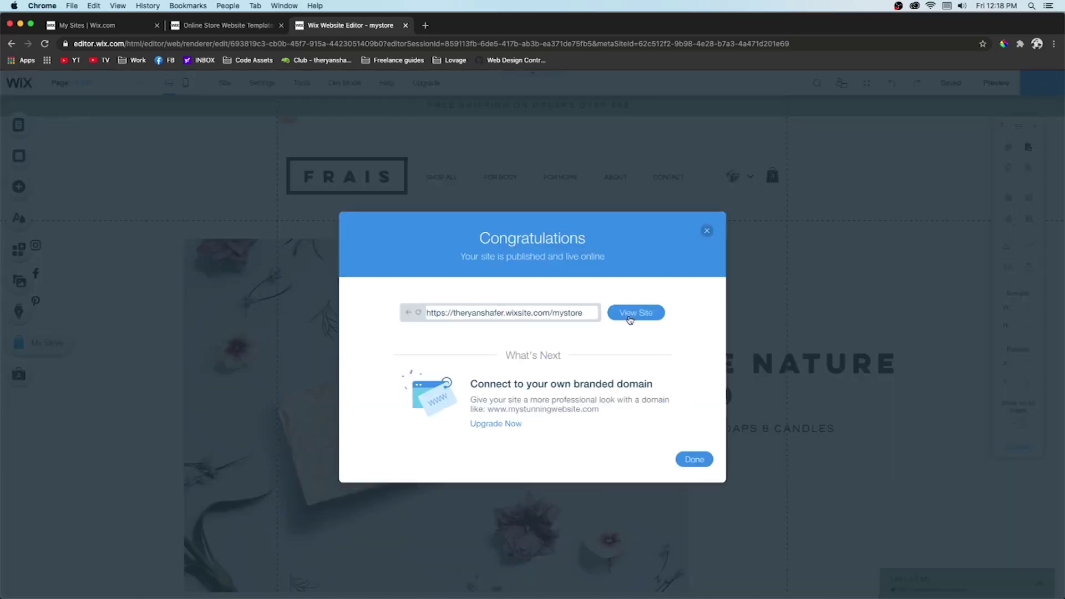
{"action": "left_click", "coordinate": [630, 314]}
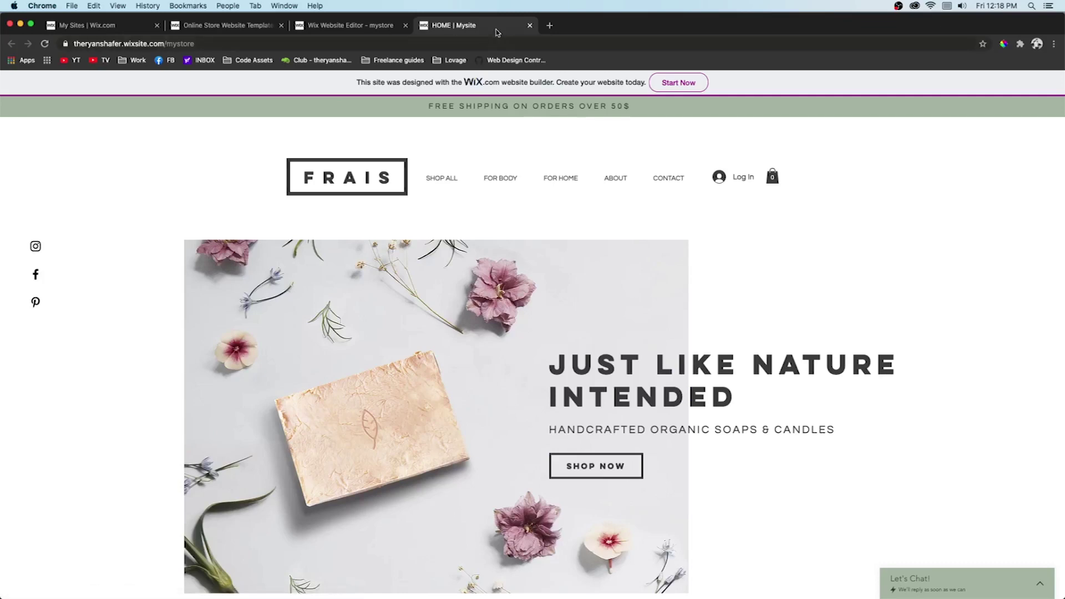
{"action": "key", "text": "super+w"}
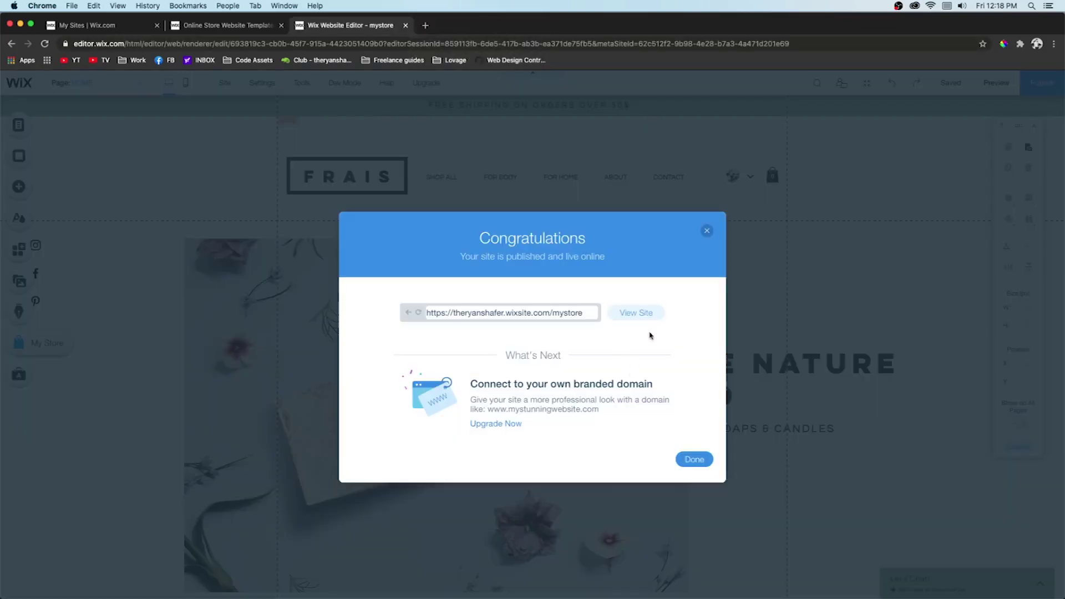
{"action": "left_click", "coordinate": [708, 229]}
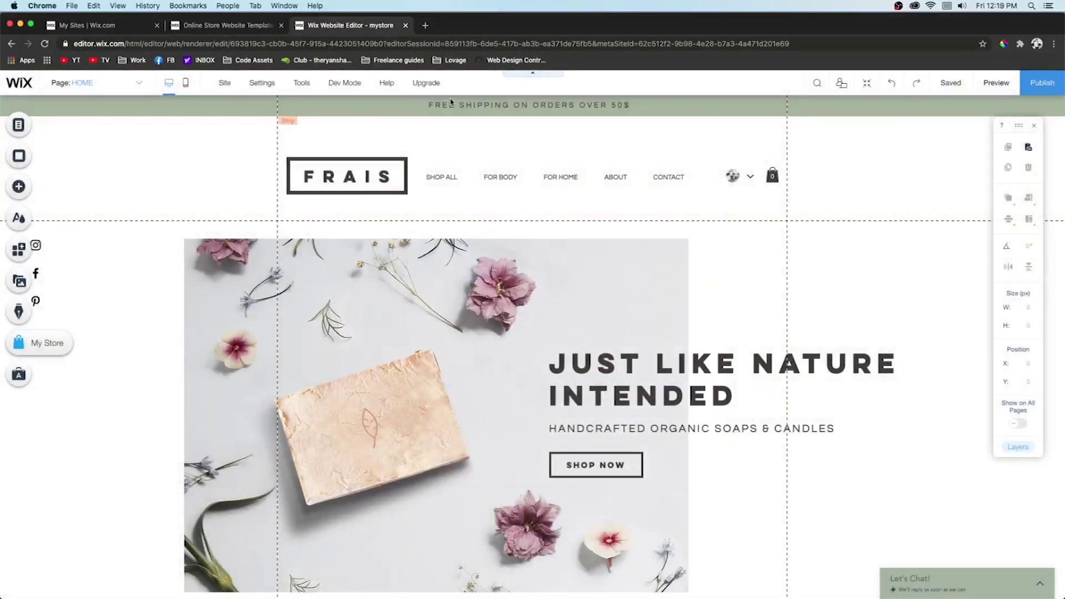
Compare the Website Plans and the Business & eCommerce Plans on the premium upgrade page, then return to the editor.
{"action": "mouse_move", "coordinate": [431, 87]}
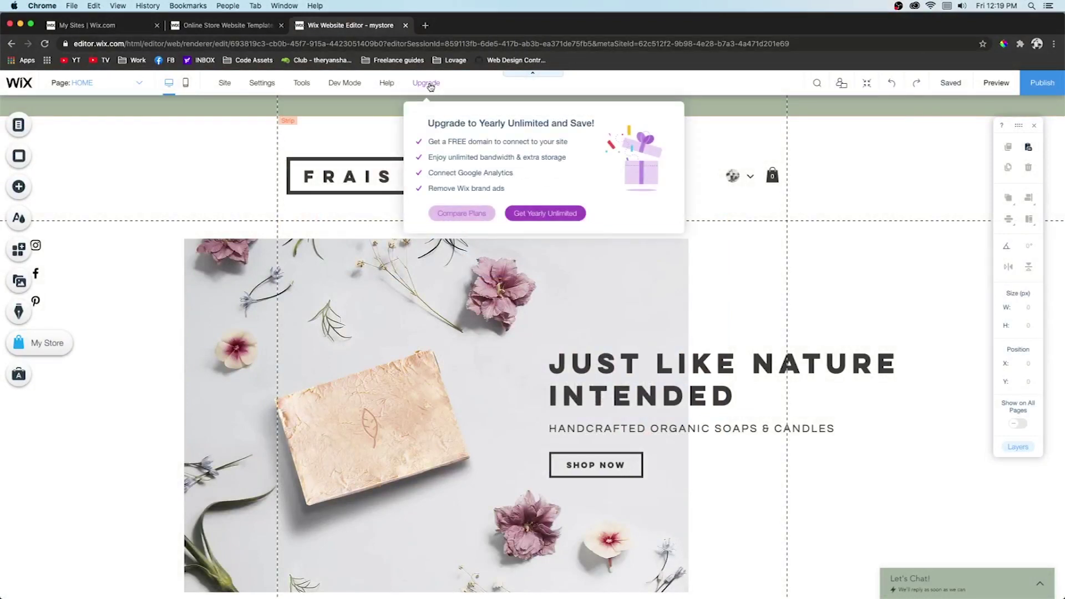
{"action": "left_click", "coordinate": [528, 216]}
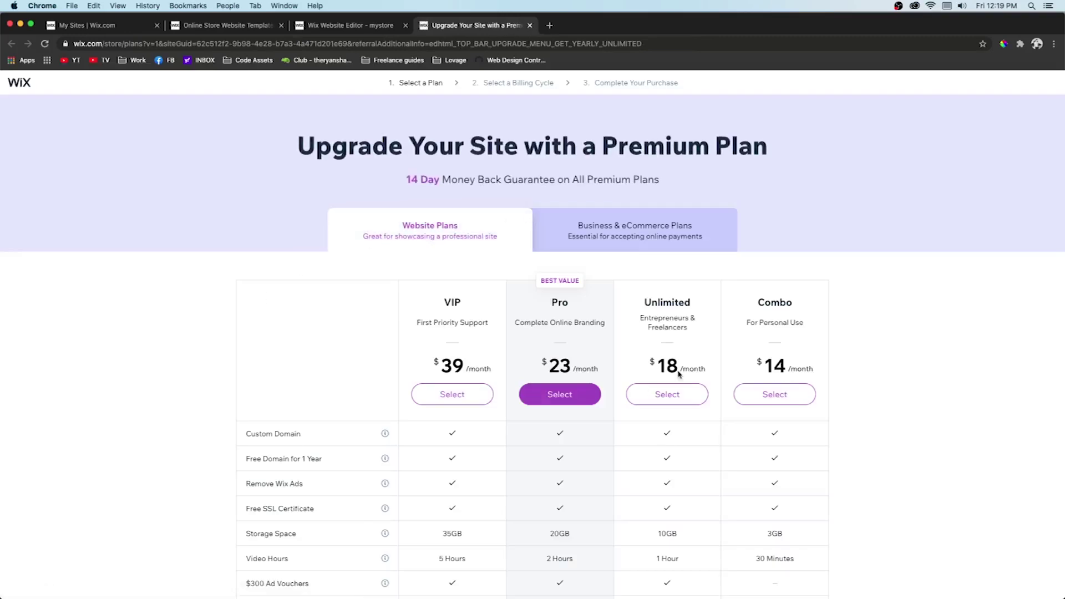
{"action": "scroll", "coordinate": [679, 375], "scroll_direction": "down", "scroll_amount": 2}
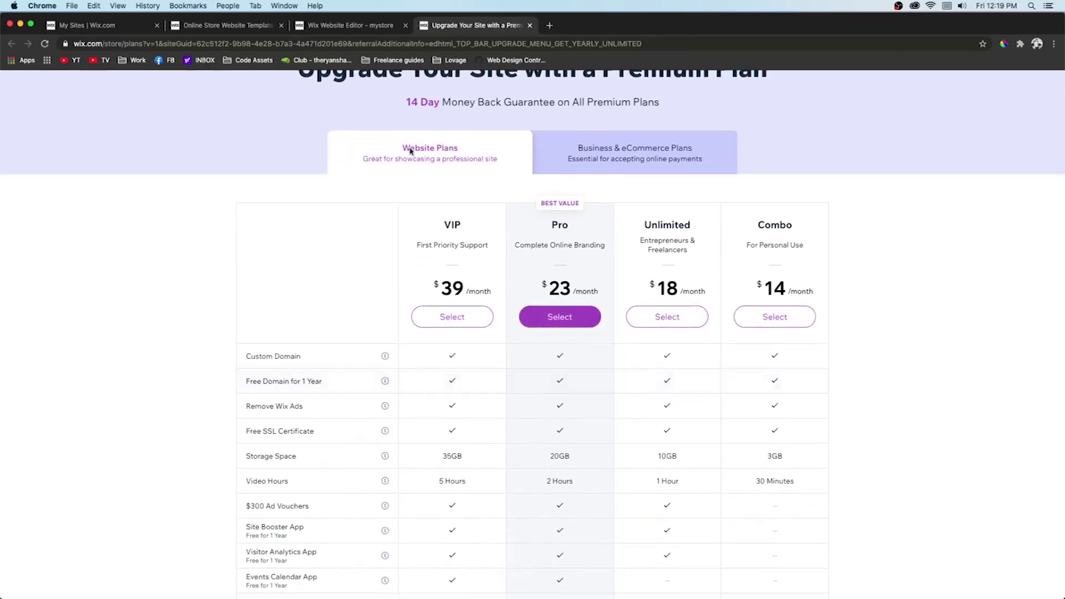
{"action": "left_click_drag", "start_coordinate": [403, 150], "coordinate": [463, 153]}
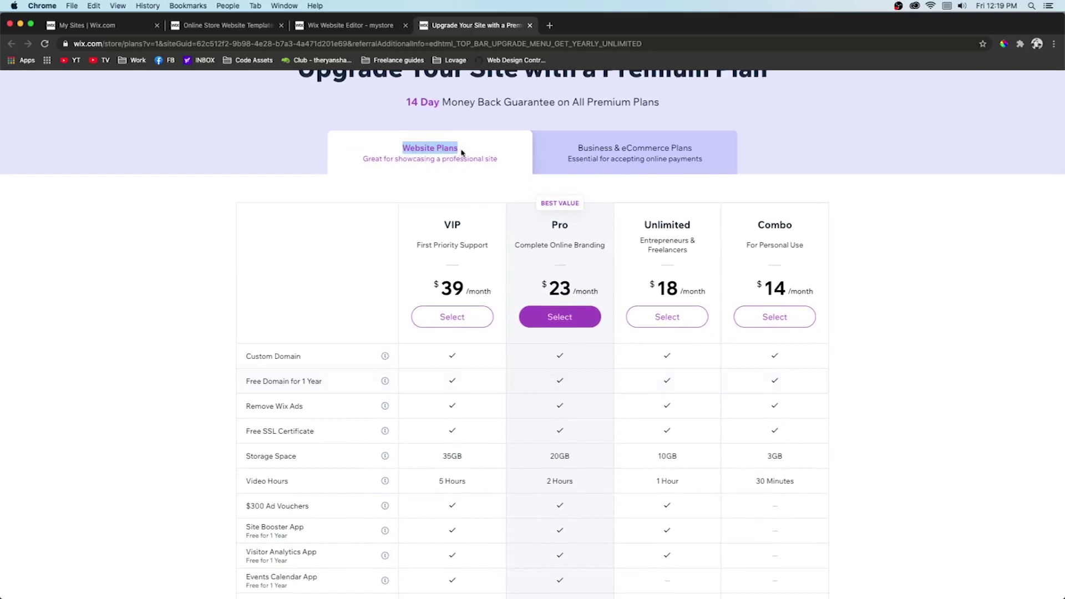
{"action": "left_click", "coordinate": [589, 155]}
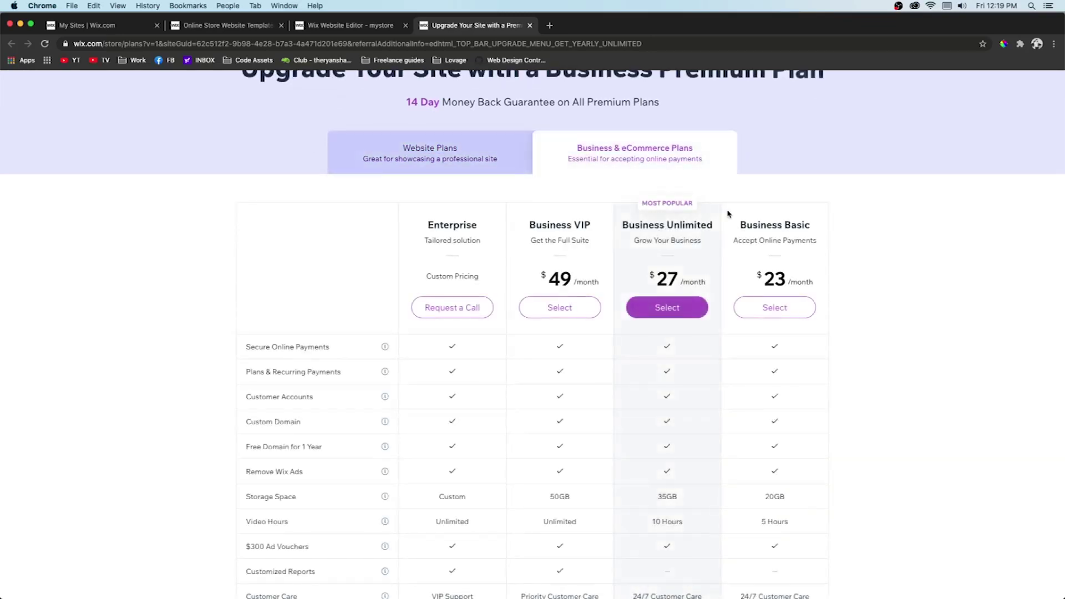
{"action": "scroll", "coordinate": [729, 214], "scroll_direction": "down", "scroll_amount": 2}
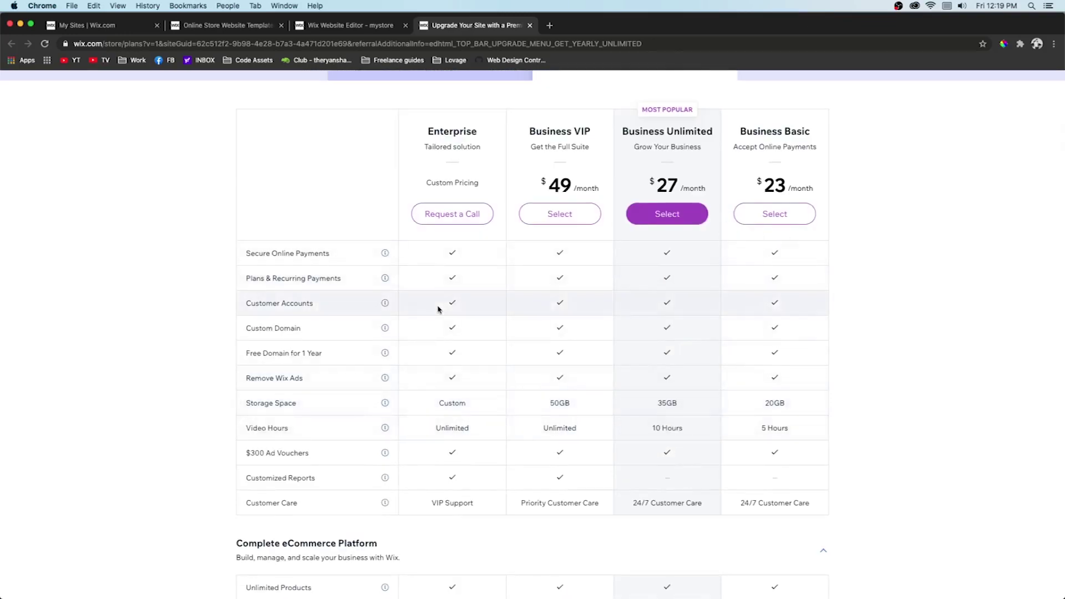
{"action": "scroll", "coordinate": [361, 459], "scroll_direction": "down", "scroll_amount": 2}
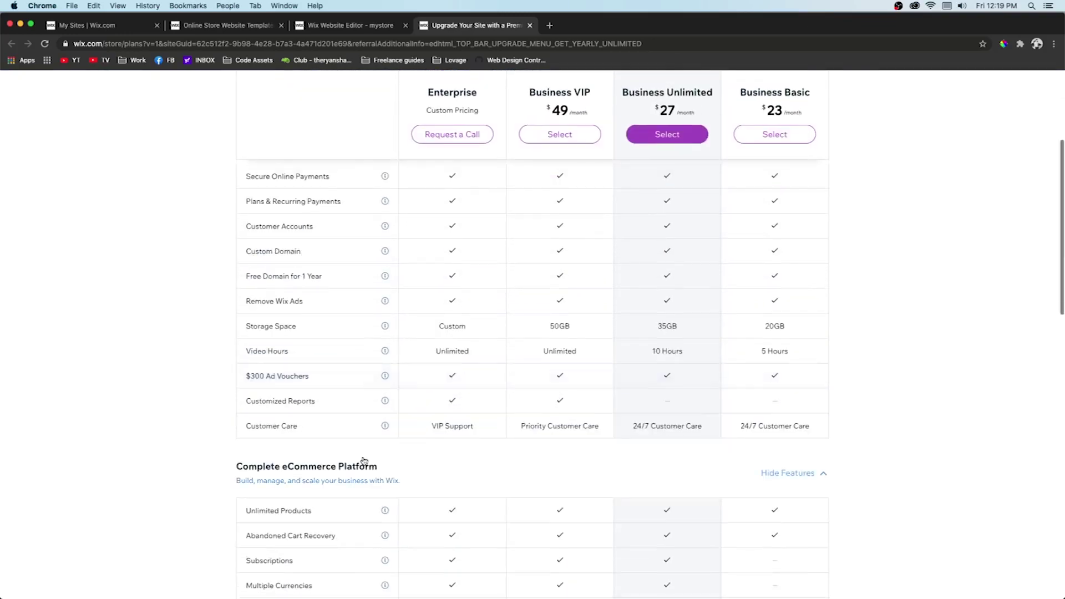
{"action": "scroll", "coordinate": [365, 369], "scroll_direction": "up", "scroll_amount": 3}
{"action": "scroll", "coordinate": [365, 369], "scroll_direction": "up", "scroll_amount": 3}
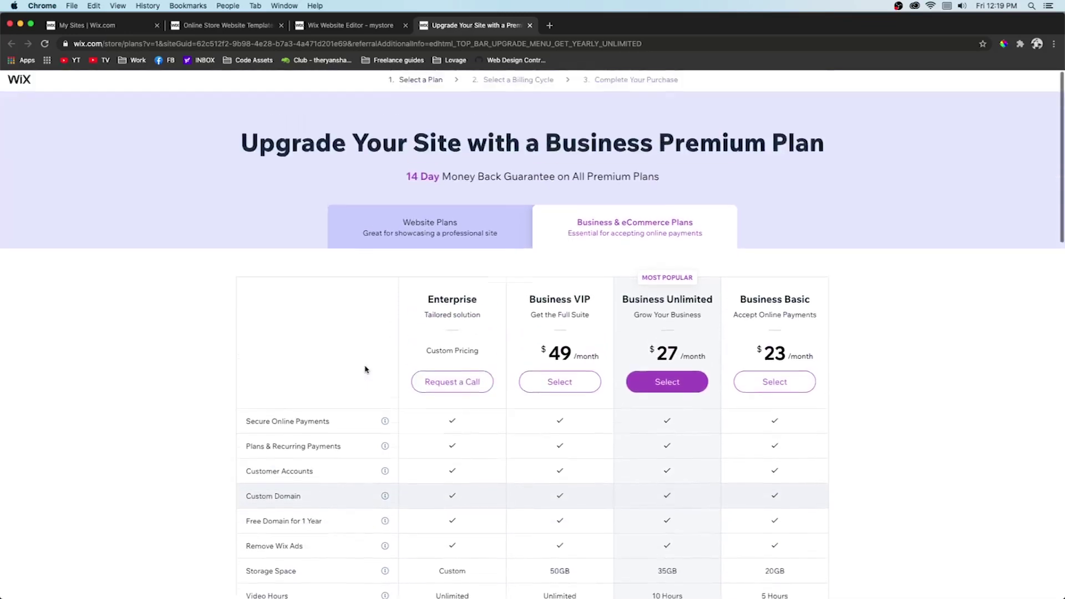
{"action": "scroll", "coordinate": [365, 369], "scroll_direction": "down", "scroll_amount": 3}
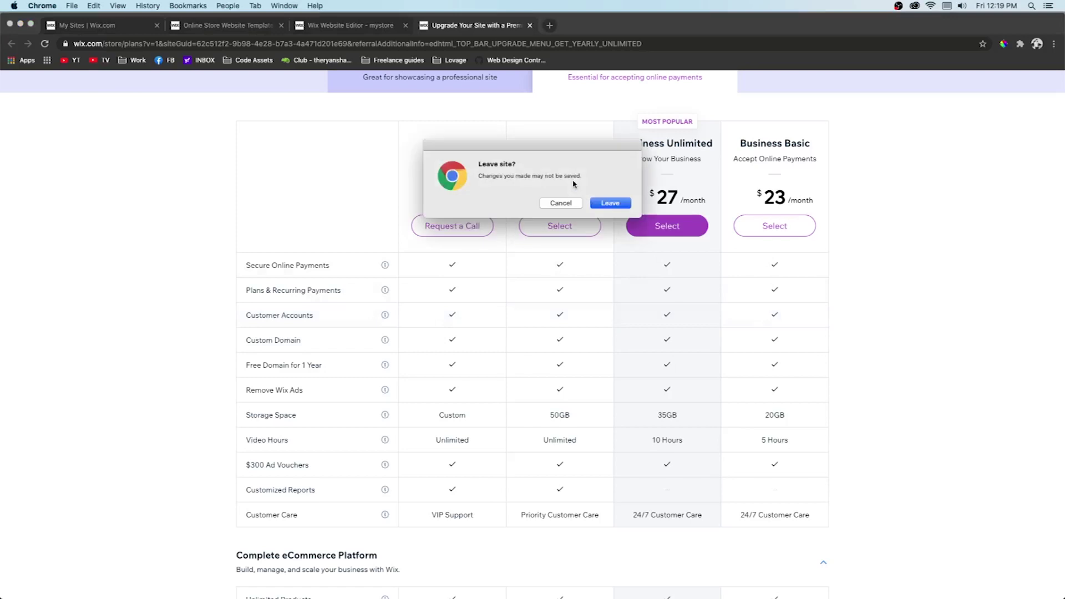
{"action": "left_click", "coordinate": [598, 204]}
{"action": "left_click", "coordinate": [886, 304]}
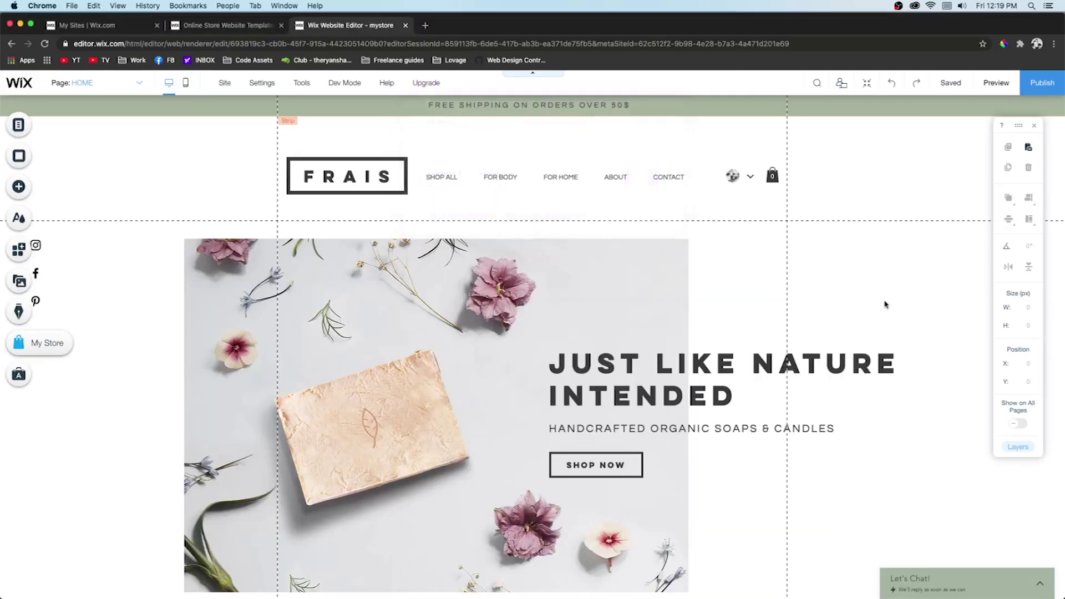
{"action": "scroll", "coordinate": [885, 304], "scroll_direction": "down", "scroll_amount": 2}
{"action": "scroll", "coordinate": [886, 304], "scroll_direction": "up", "scroll_amount": 2}
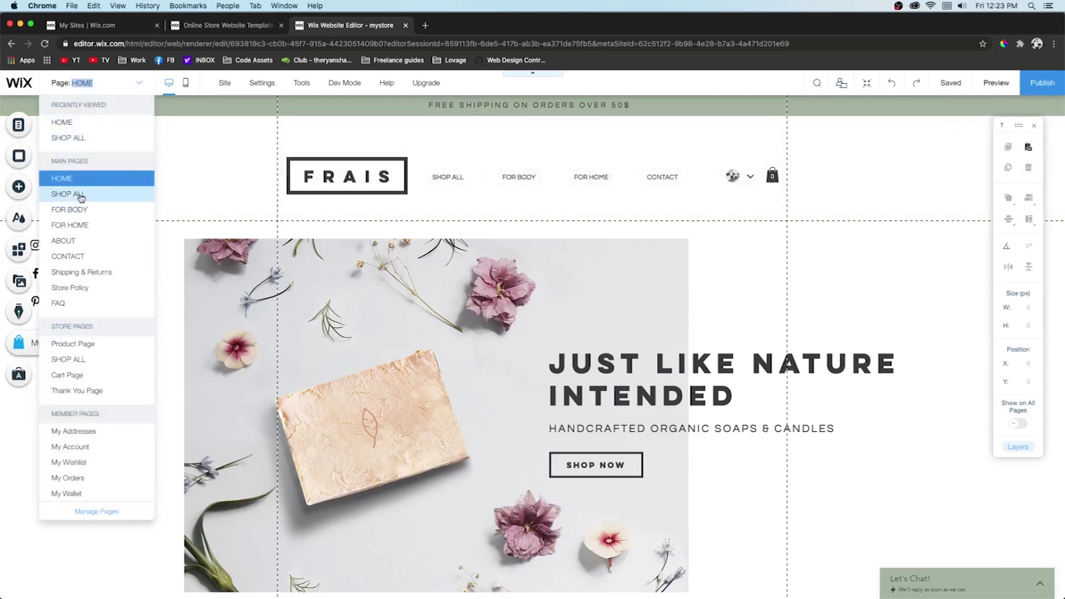
Open the SHOP ALL page and look over its product listing.
{"action": "left_click", "coordinate": [80, 195]}
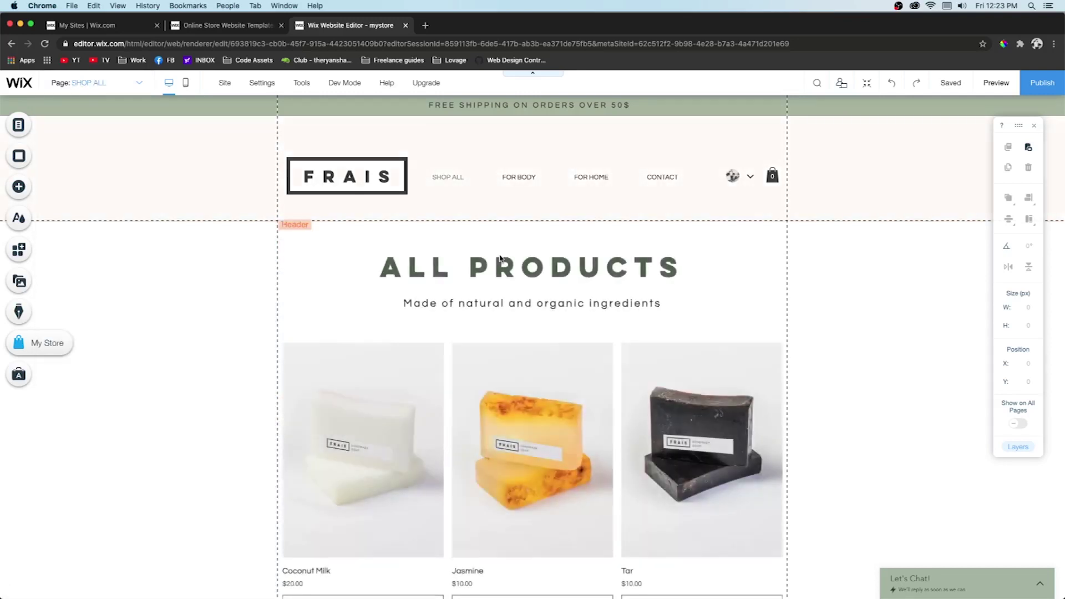
{"action": "scroll", "coordinate": [500, 258], "scroll_direction": "down", "scroll_amount": 4}
{"action": "scroll", "coordinate": [500, 258], "scroll_direction": "up", "scroll_amount": 2}
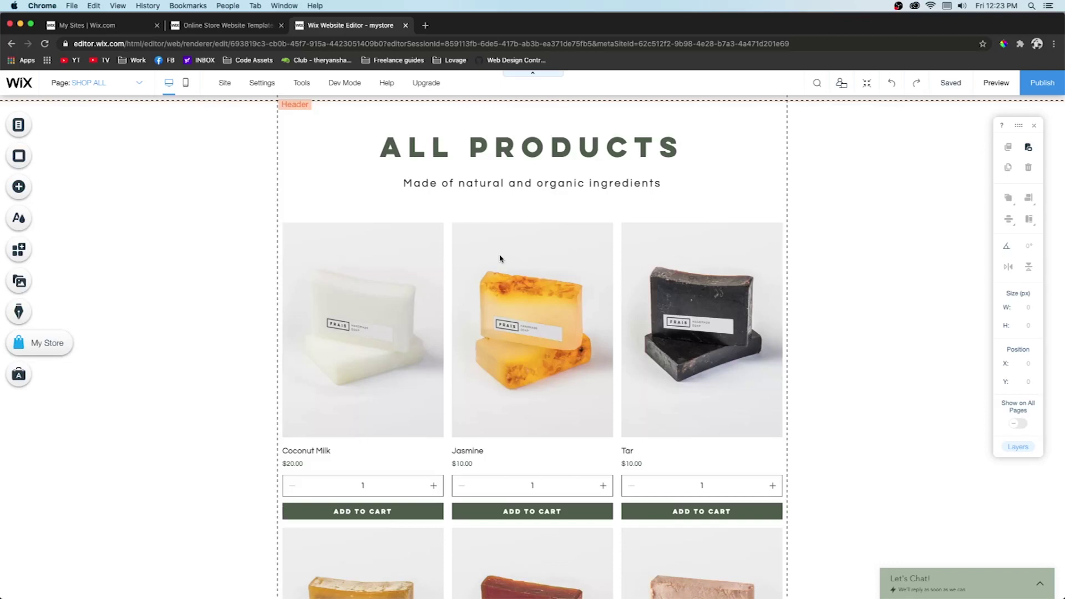
Open the shop gallery's settings and examine its Design options, including the filters and sorting text font.
{"action": "left_click", "coordinate": [501, 289]}
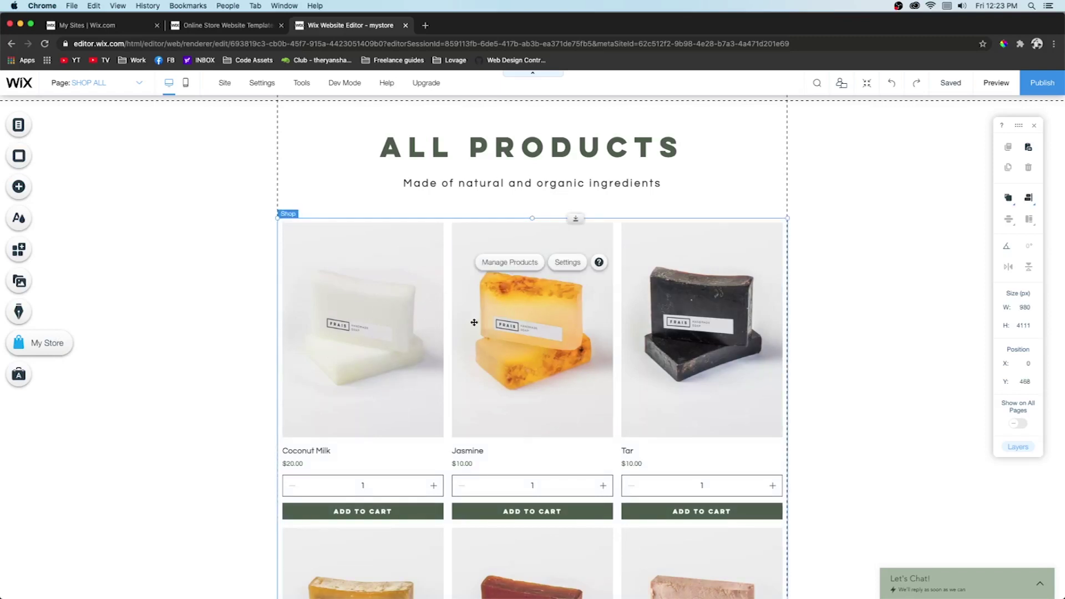
{"action": "left_click", "coordinate": [571, 264]}
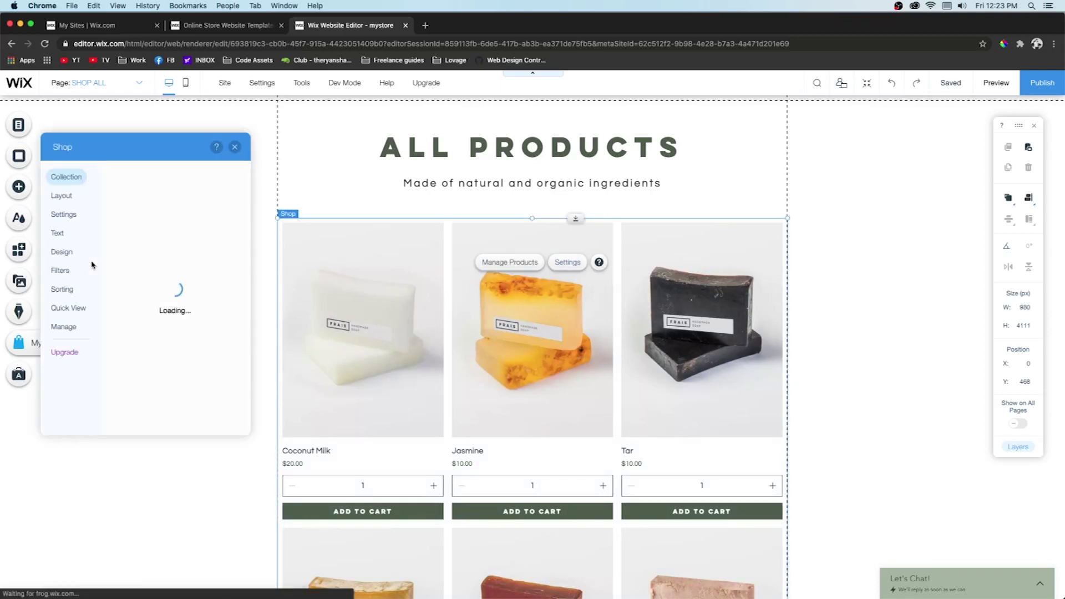
{"action": "left_click", "coordinate": [62, 253]}
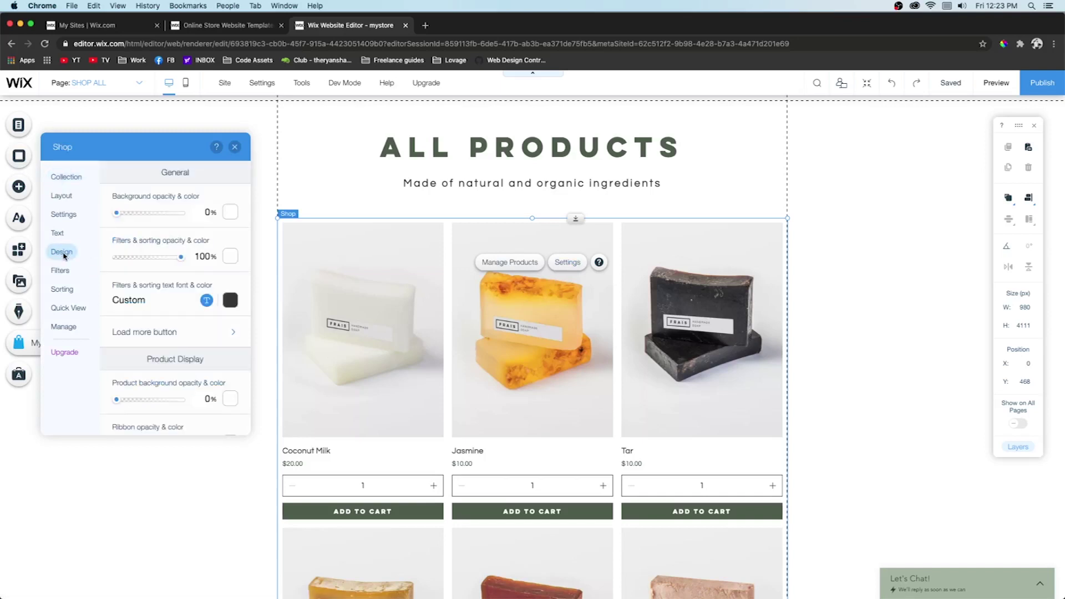
{"action": "left_click", "coordinate": [154, 301]}
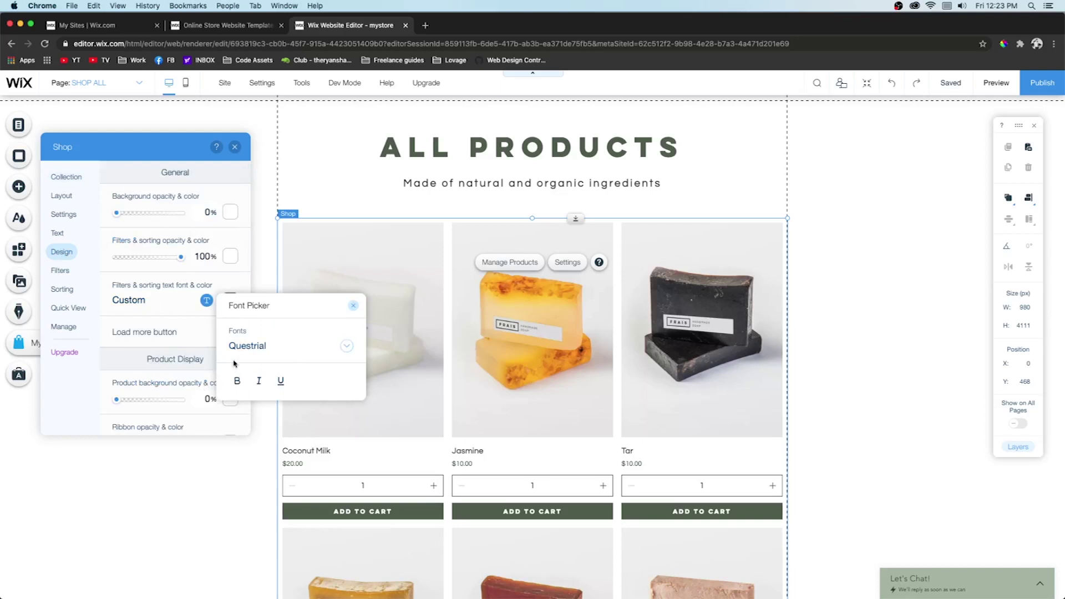
{"action": "left_click", "coordinate": [154, 326]}
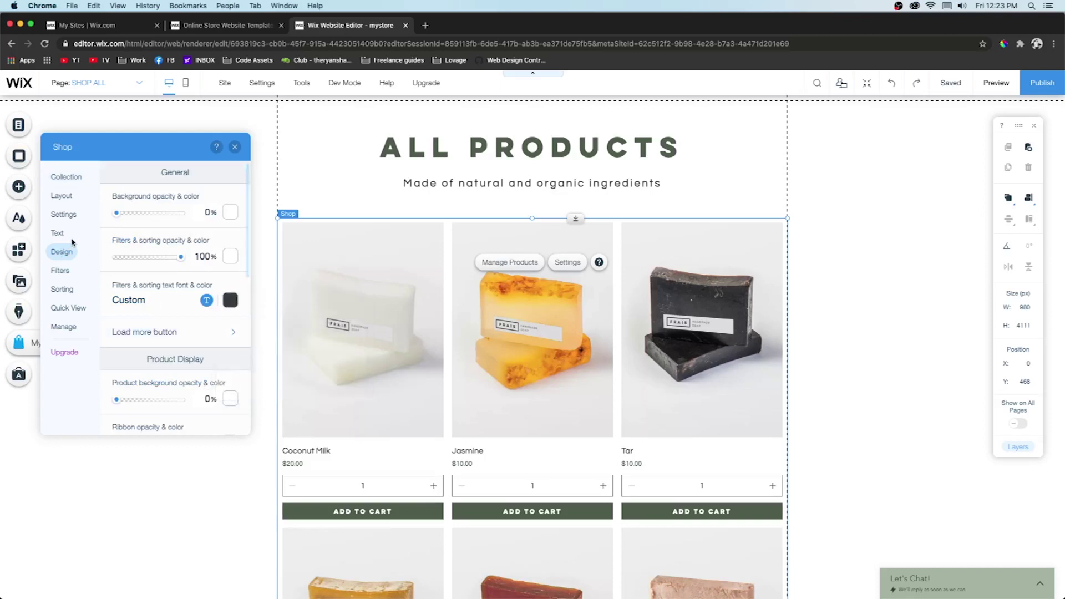
{"action": "scroll", "coordinate": [148, 268], "scroll_direction": "down", "scroll_amount": 2}
{"action": "scroll", "coordinate": [148, 268], "scroll_direction": "down", "scroll_amount": 5}
{"action": "scroll", "coordinate": [148, 269], "scroll_direction": "up", "scroll_amount": 10}
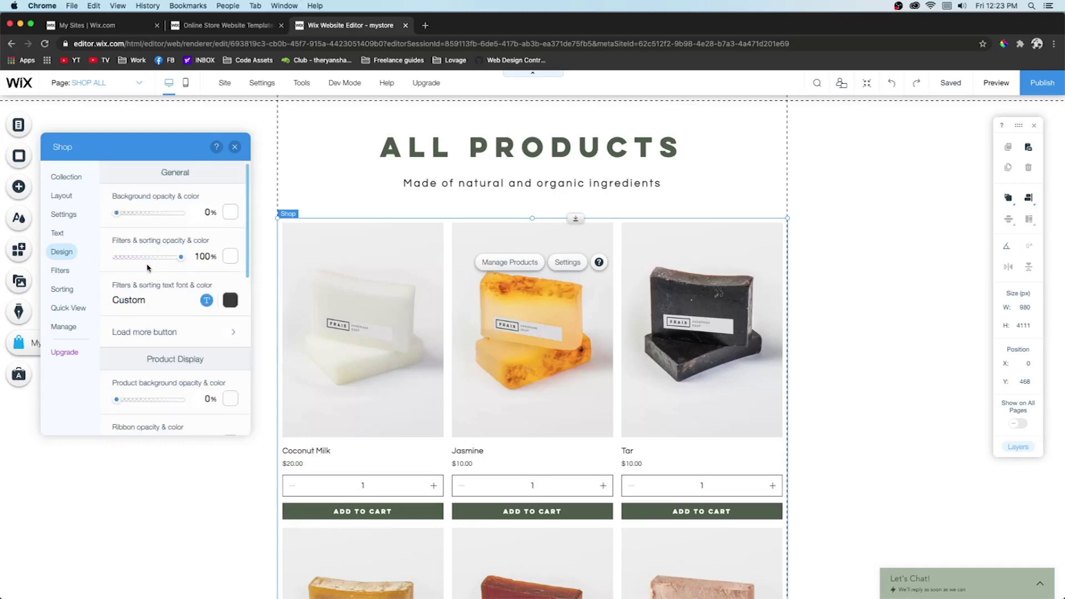
Try the alternative product display styles in the shop gallery's layout and reapply the first style.
{"action": "left_click", "coordinate": [58, 202]}
{"action": "left_click", "coordinate": [186, 274]}
{"action": "left_click", "coordinate": [220, 271]}
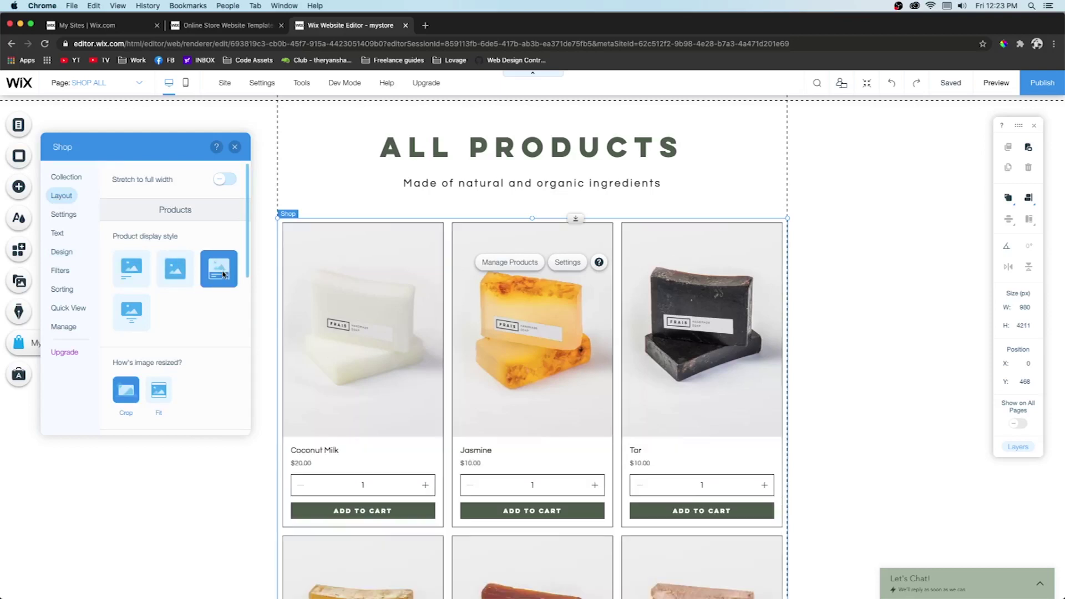
{"action": "left_click", "coordinate": [132, 312]}
{"action": "left_click", "coordinate": [122, 262]}
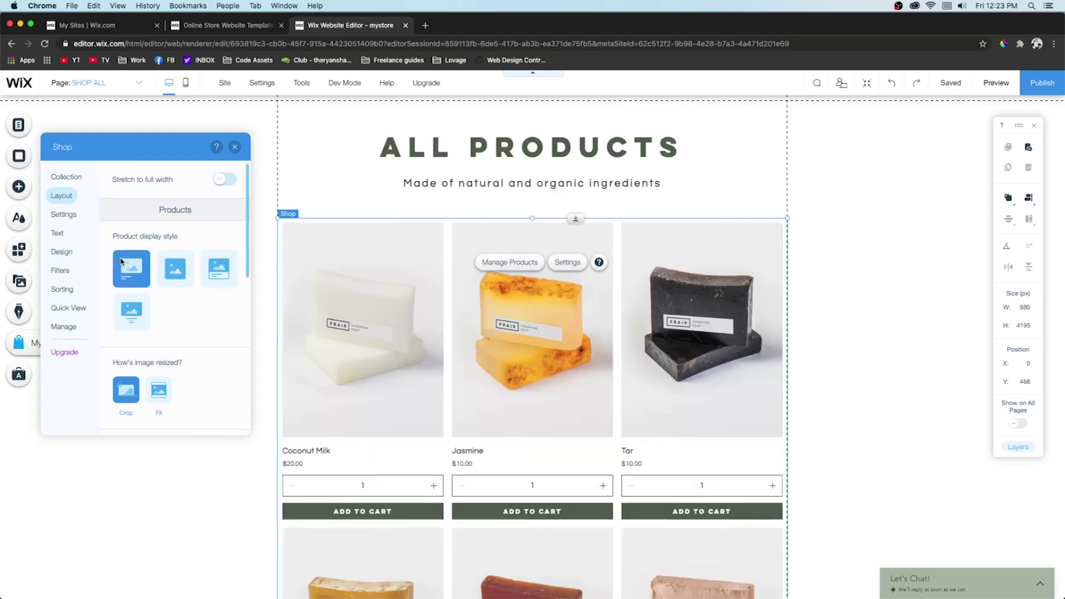
Try adjusting the product grid's column count, keep it at 3, and close the shop gallery's settings.
{"action": "scroll", "coordinate": [210, 334], "scroll_direction": "down", "scroll_amount": 5}
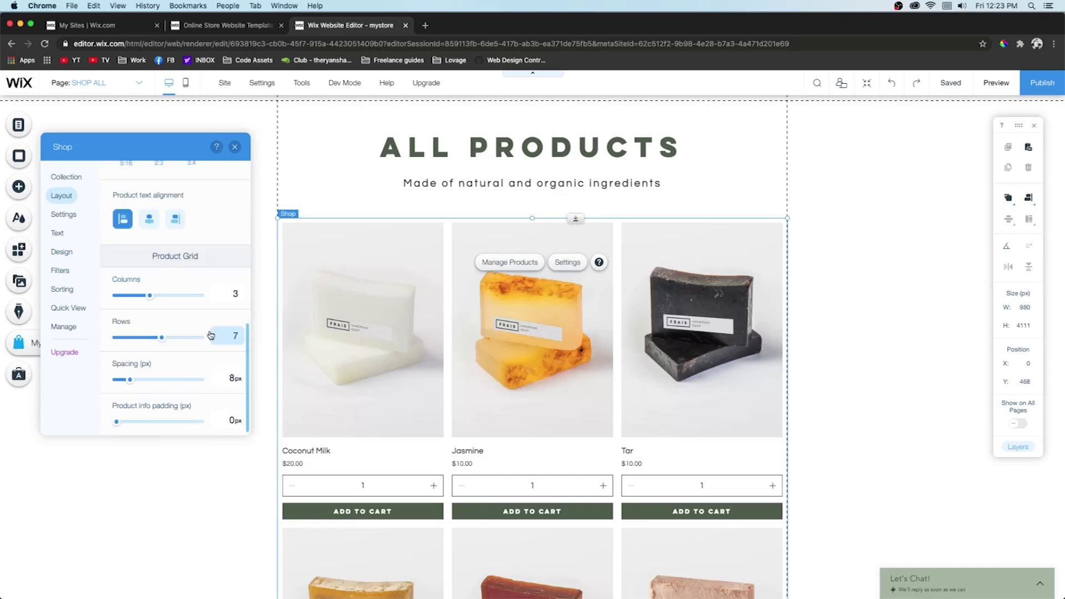
{"action": "mouse_move", "coordinate": [155, 300]}
{"action": "left_mouse_down"}
{"action": "mouse_move", "coordinate": [190, 301]}
{"action": "mouse_move", "coordinate": [149, 298]}
{"action": "left_mouse_up"}
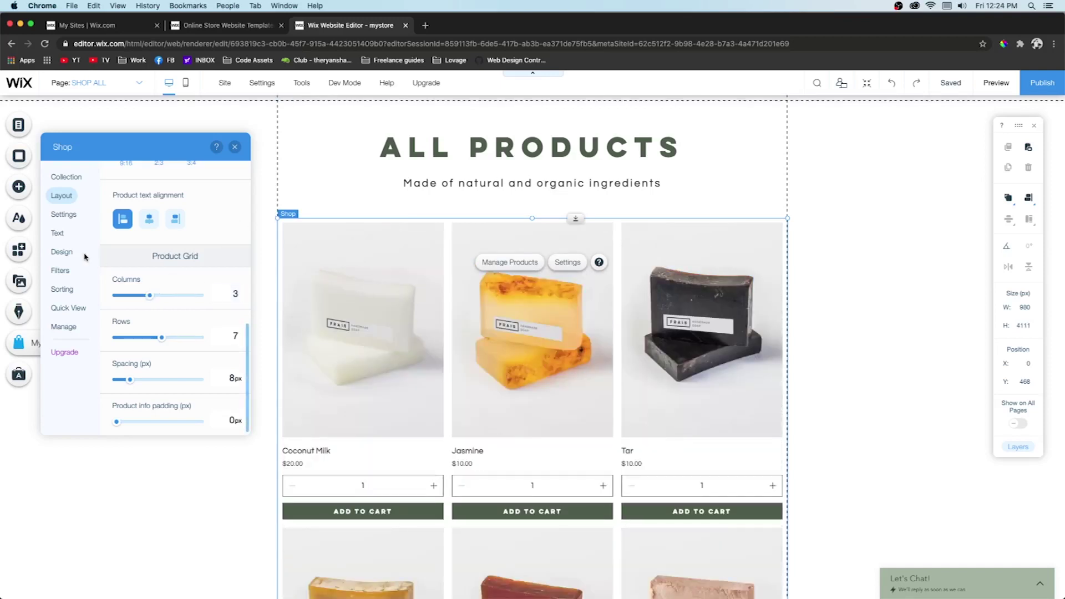
{"action": "left_click", "coordinate": [236, 147]}
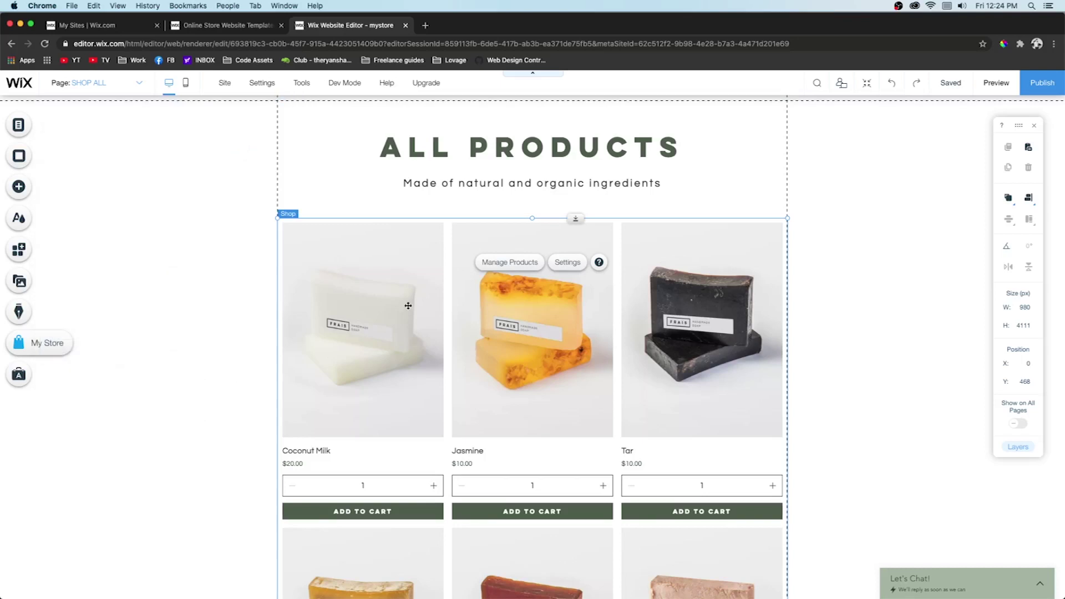
Open the store's Product Page and examine its product layout.
{"action": "left_click", "coordinate": [89, 81]}
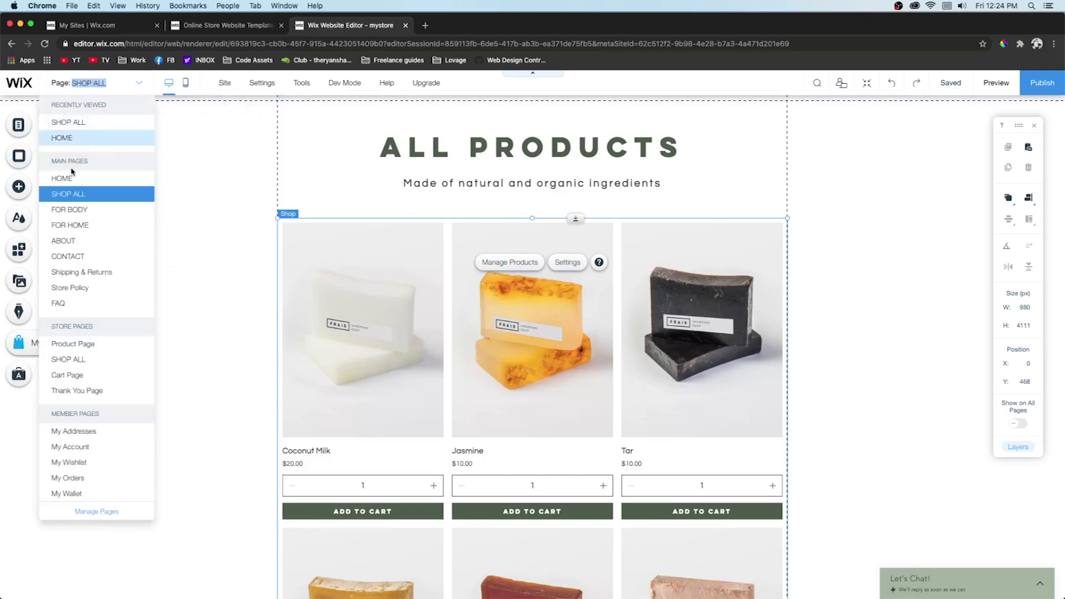
{"action": "left_click", "coordinate": [87, 344]}
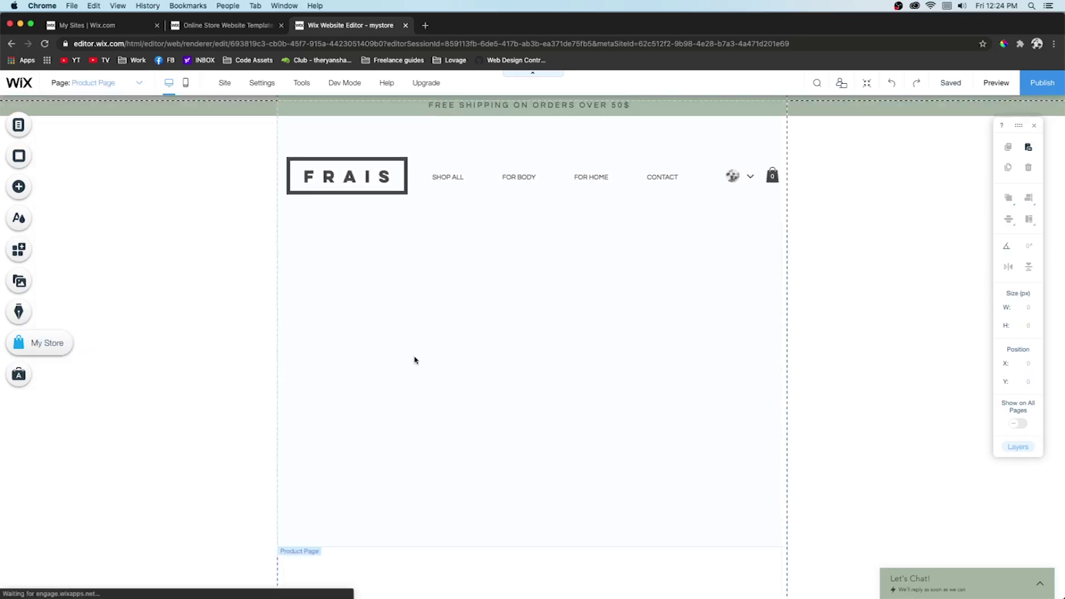
{"action": "scroll", "coordinate": [405, 371], "scroll_direction": "down", "scroll_amount": 4}
{"action": "scroll", "coordinate": [406, 372], "scroll_direction": "up", "scroll_amount": 1}
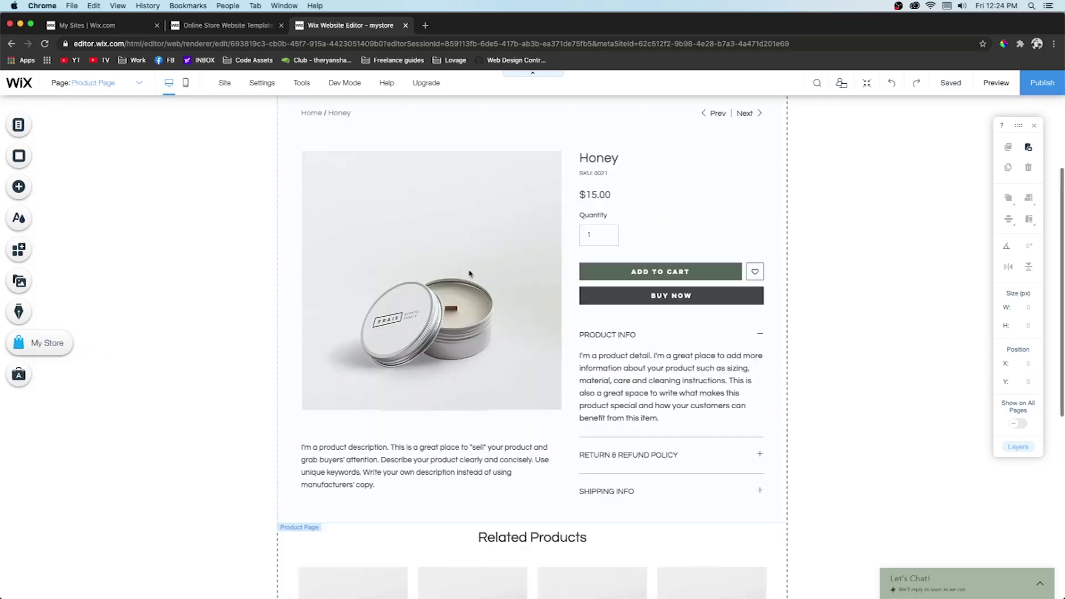
{"action": "left_click", "coordinate": [471, 271]}
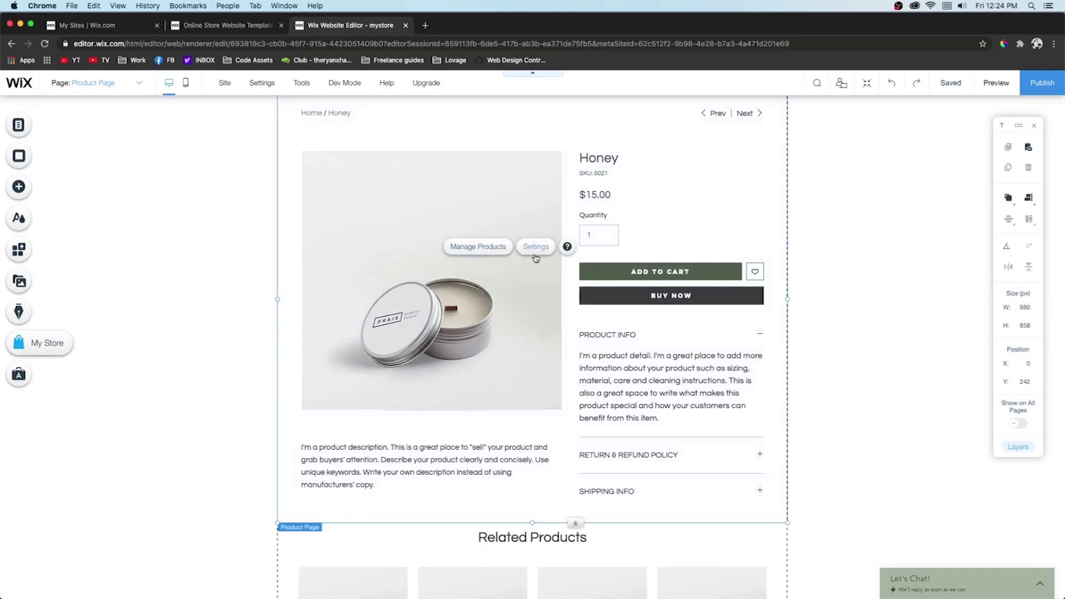
Open the Cart Page, view the cart's settings, and close them.
{"action": "left_click", "coordinate": [94, 83]}
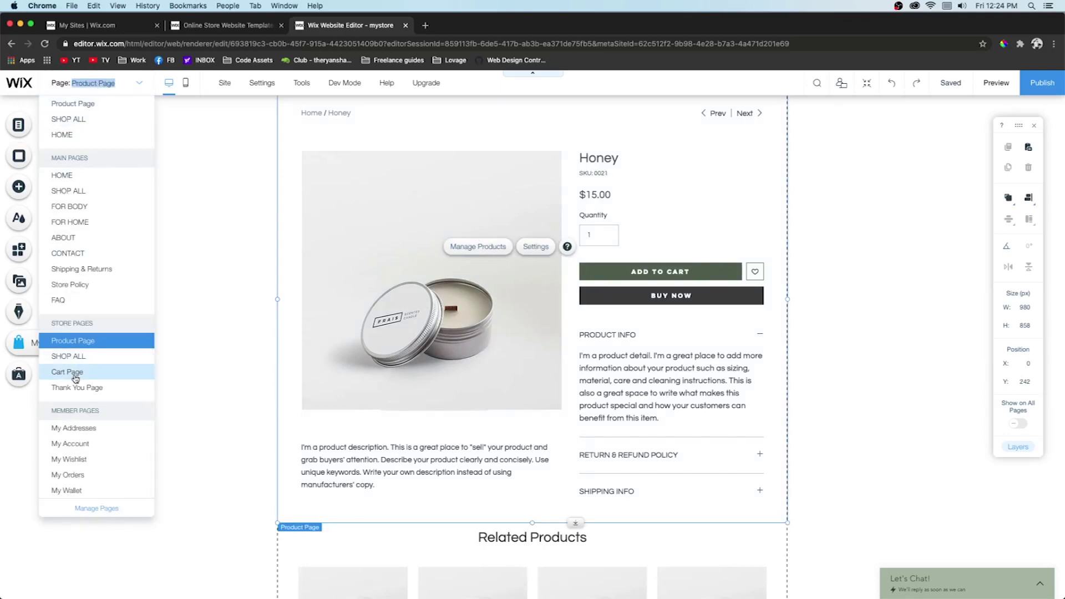
{"action": "left_click", "coordinate": [69, 372]}
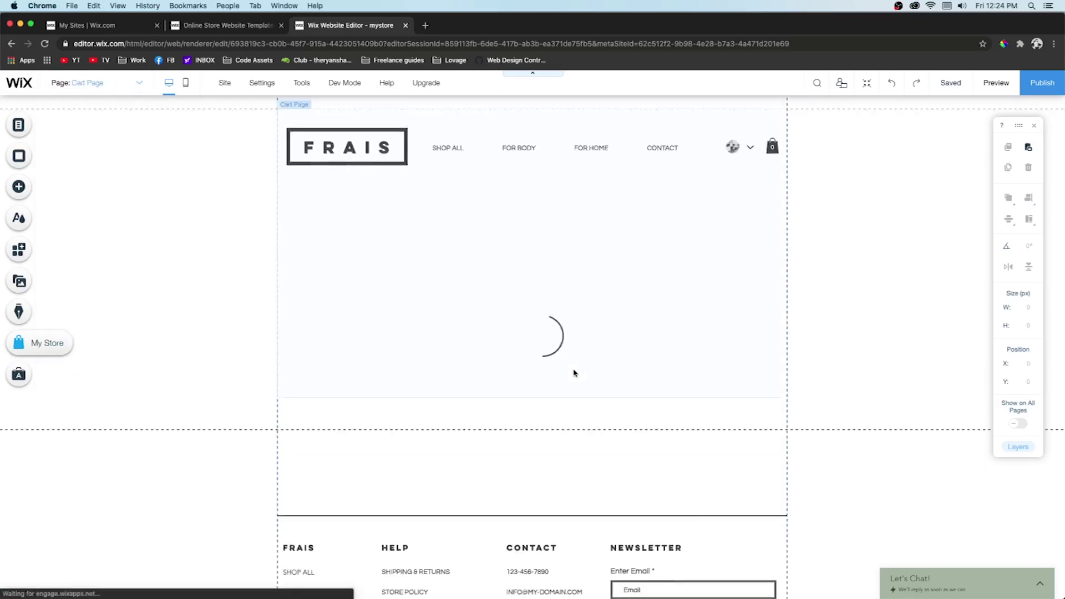
{"action": "left_click", "coordinate": [463, 348]}
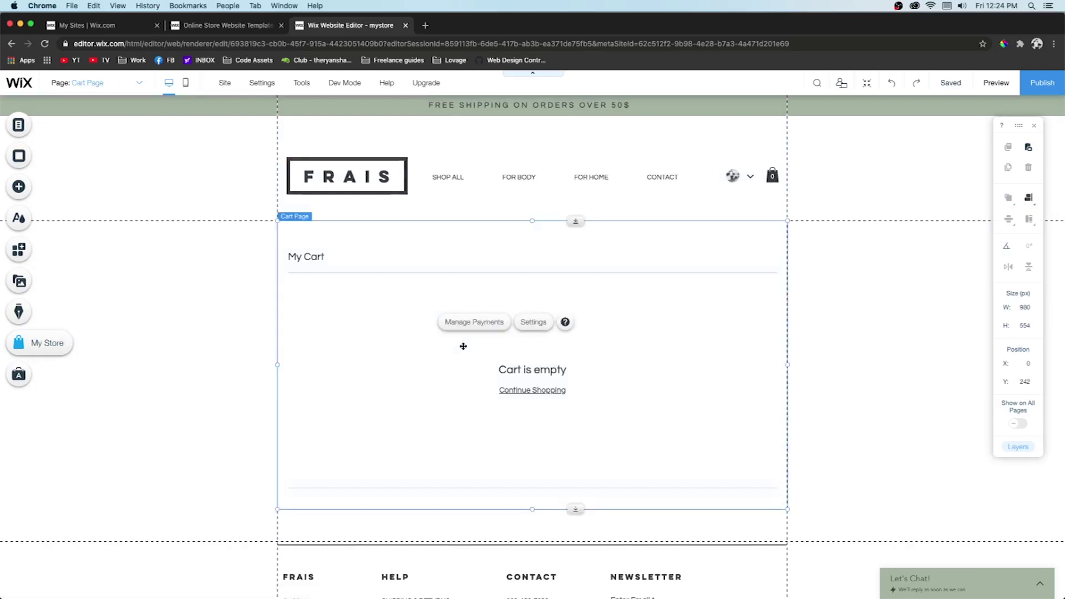
{"action": "left_click", "coordinate": [534, 324]}
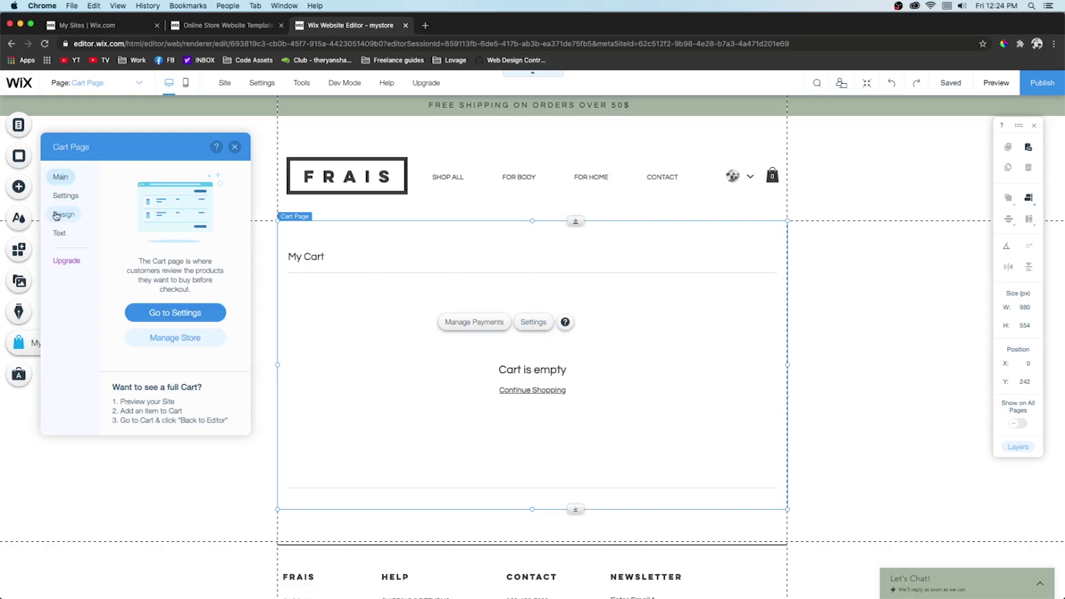
{"action": "left_click", "coordinate": [234, 147]}
Open the Thank You Page and view its order confirmation section.
{"action": "left_click", "coordinate": [131, 83]}
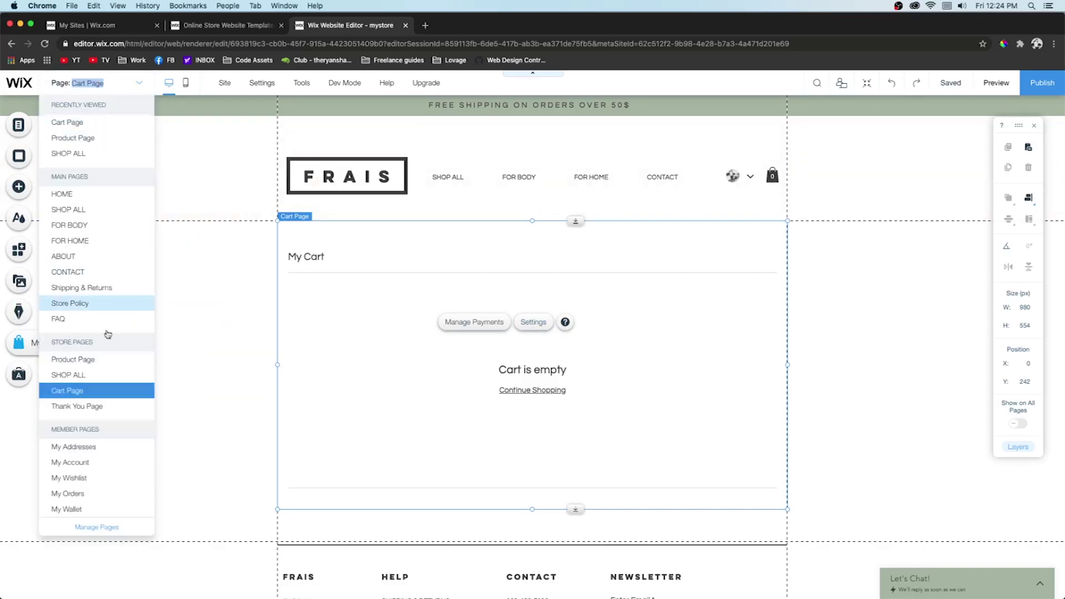
{"action": "left_click", "coordinate": [83, 406]}
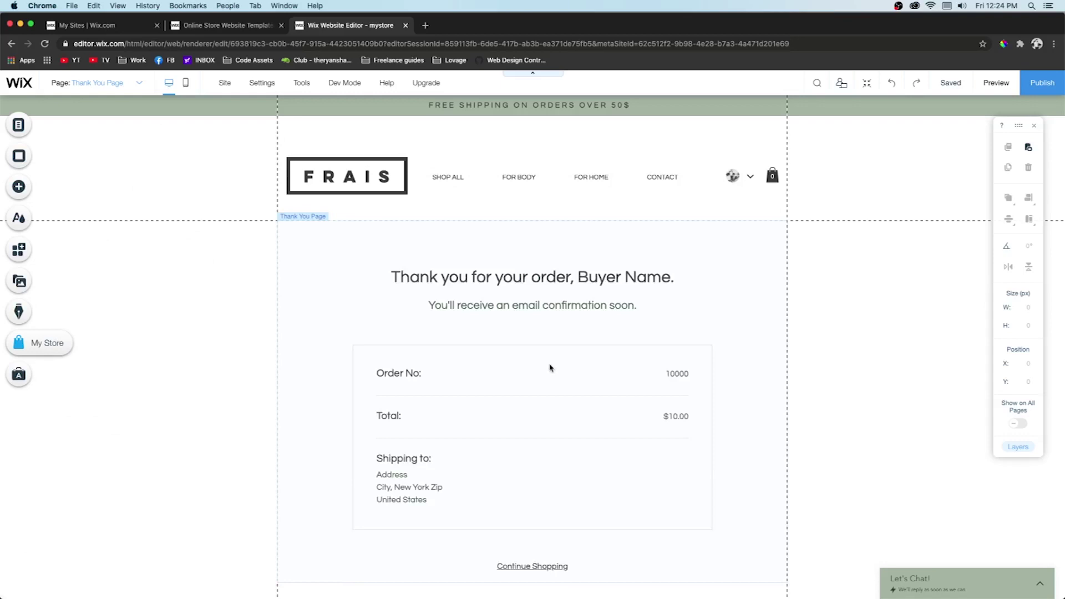
{"action": "left_click", "coordinate": [548, 365]}
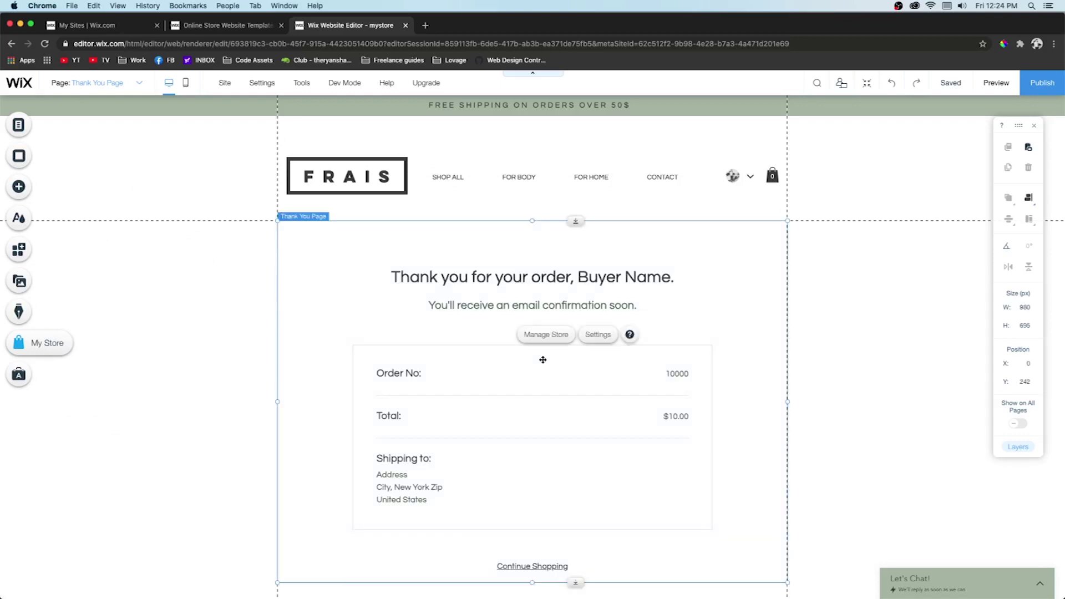
Return to the SHOP ALL page, open the store's product management, and start a new physical product.
{"action": "left_click", "coordinate": [104, 84]}
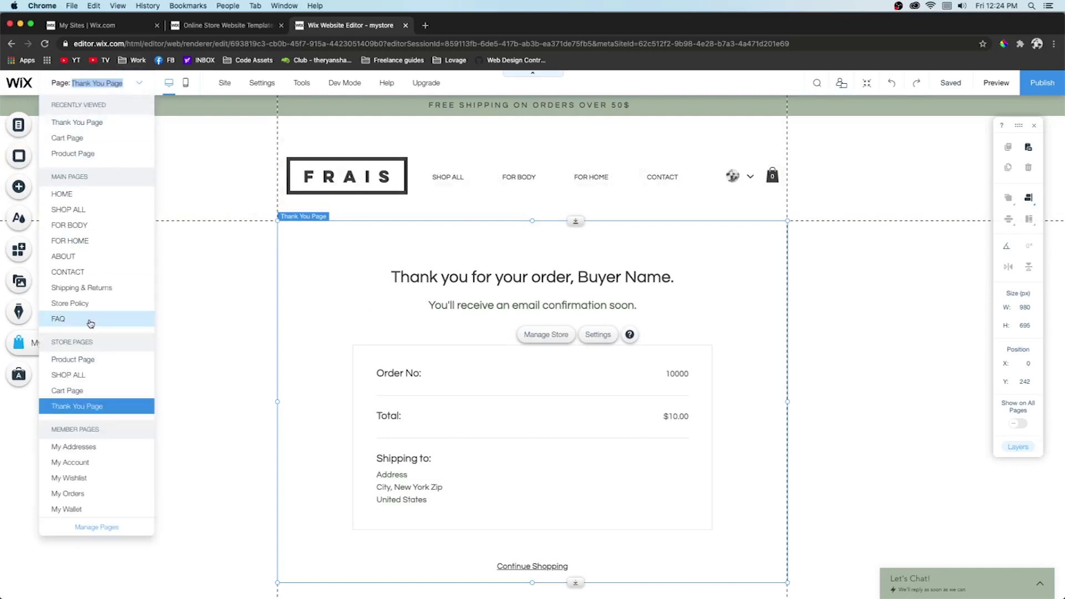
{"action": "left_click", "coordinate": [80, 375]}
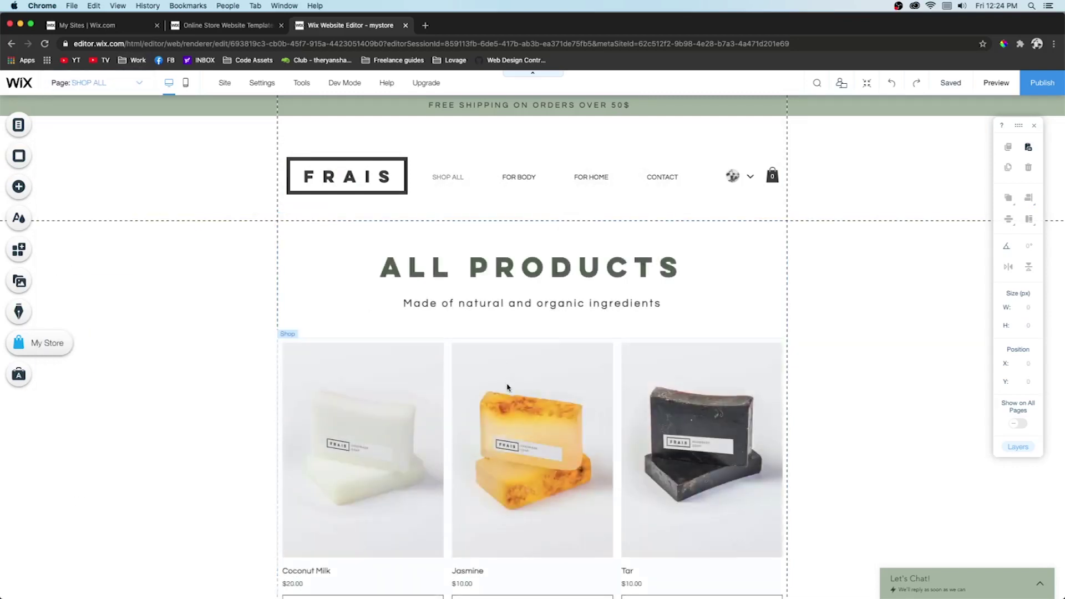
{"action": "left_click", "coordinate": [507, 384]}
{"action": "left_click", "coordinate": [513, 361]}
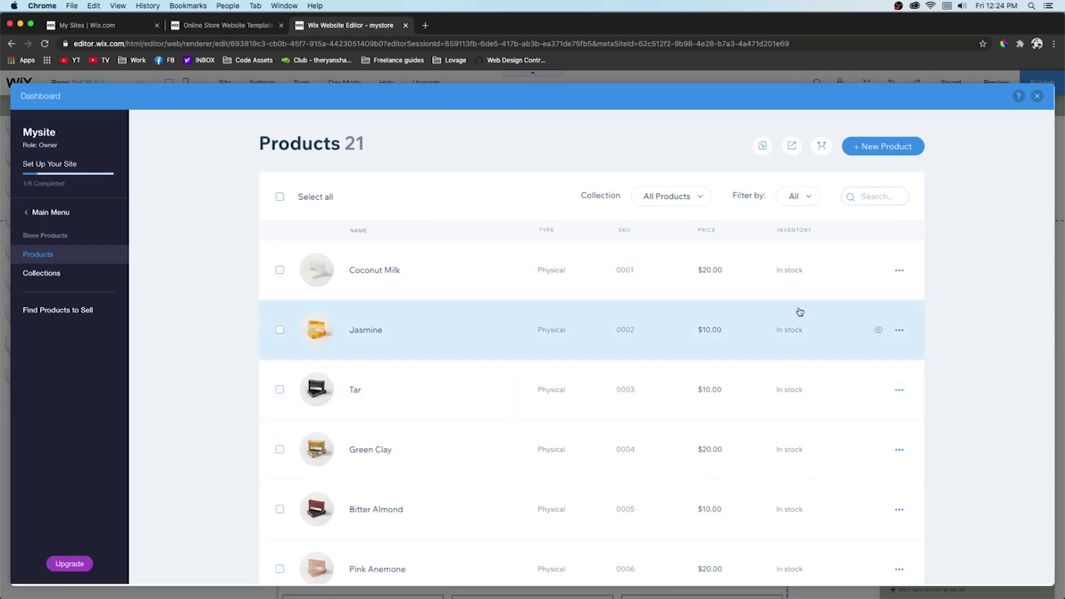
{"action": "left_click", "coordinate": [882, 152]}
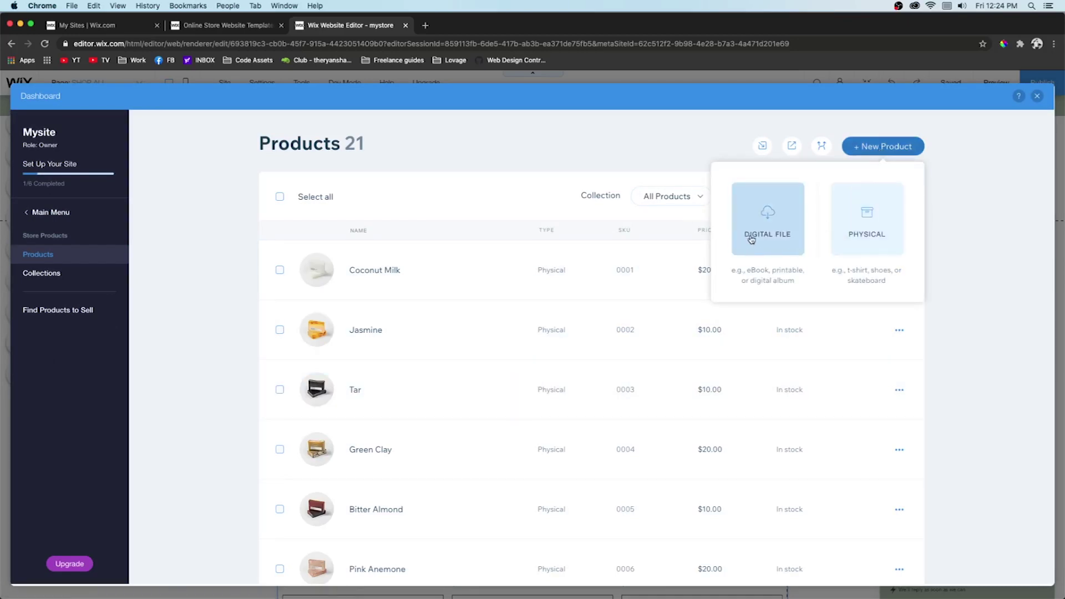
{"action": "left_click", "coordinate": [887, 242]}
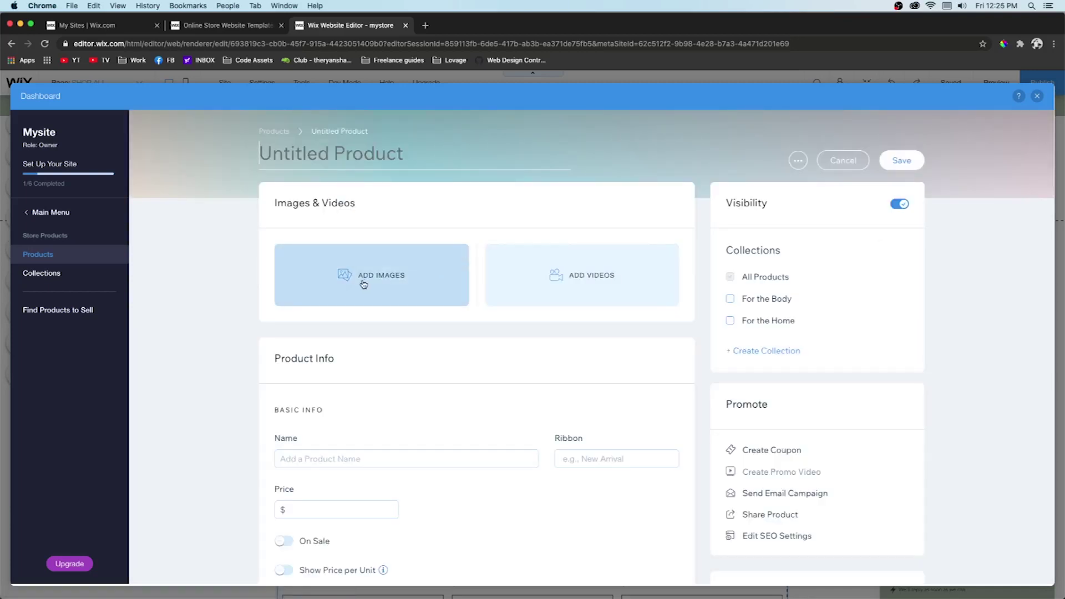
Name the new product asdasdasdas and add a photo to it from an Unsplash search for backpack.
{"action": "type", "text": "asdasdasdas"}
{"action": "left_click", "coordinate": [421, 293]}
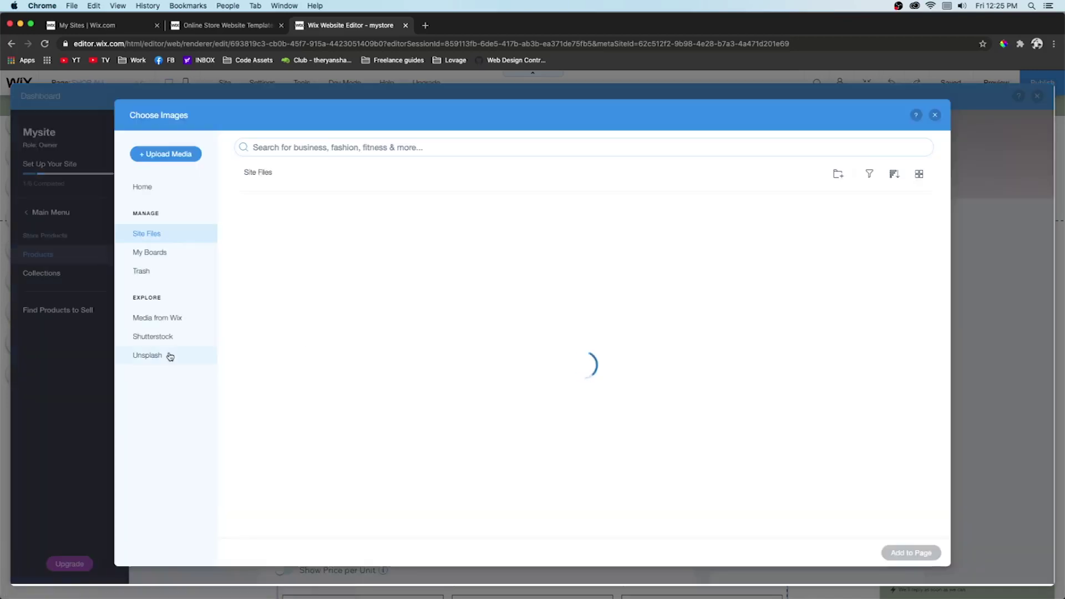
{"action": "left_click", "coordinate": [170, 356]}
{"action": "left_click", "coordinate": [289, 147]}
{"action": "type", "text": "b"}
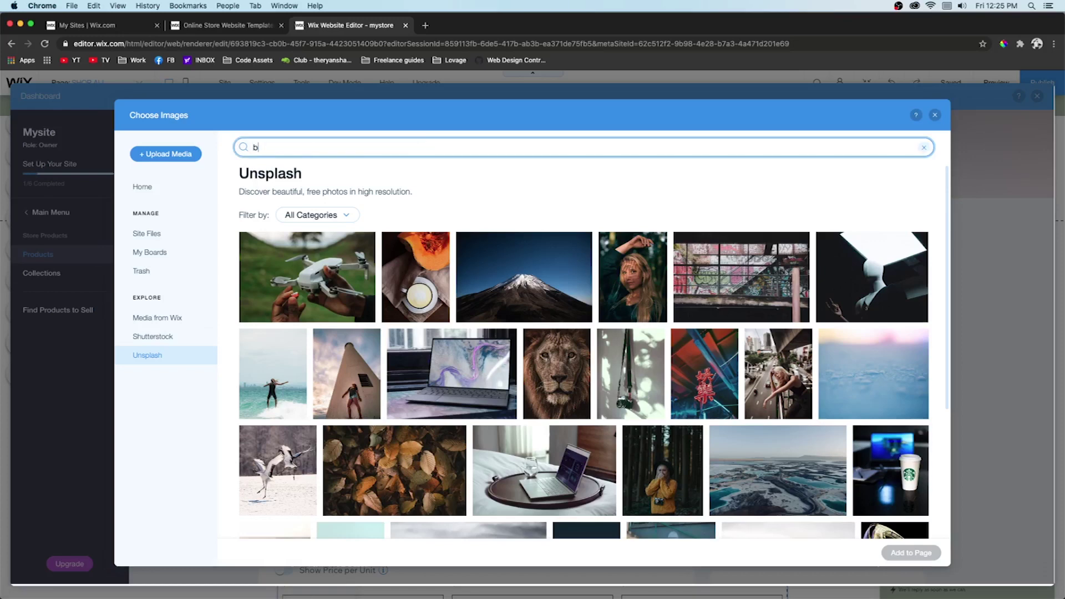
{"action": "type", "text": "ackpack"}
{"action": "left_click", "coordinate": [281, 309]}
{"action": "left_click", "coordinate": [893, 553]}
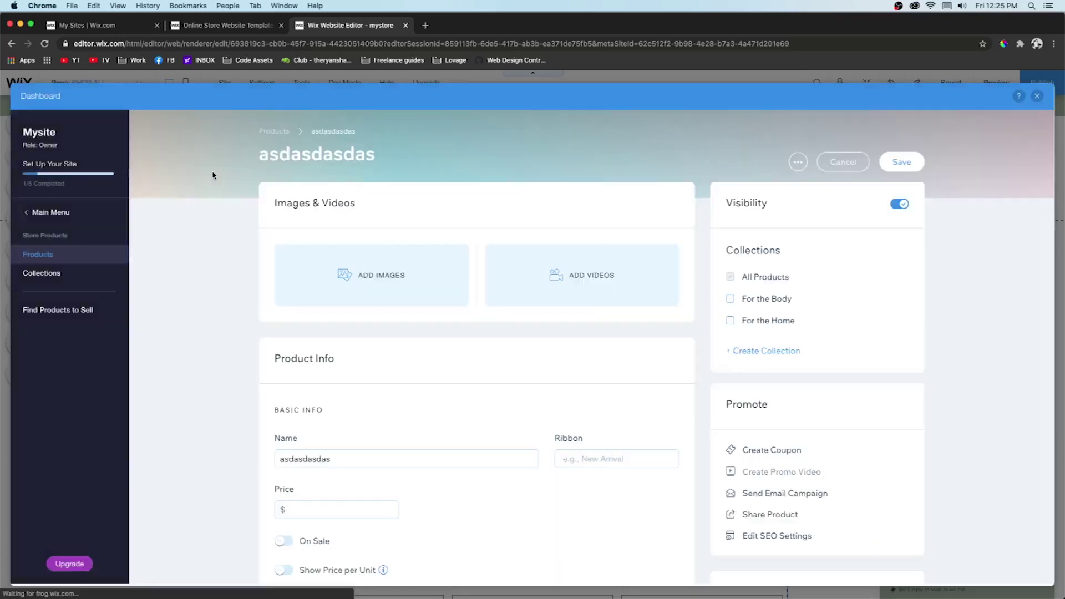
Rename the product as Backpack and set its ribbon to New Arrival.
{"action": "scroll", "coordinate": [552, 335], "scroll_direction": "down", "scroll_amount": 3}
{"action": "scroll", "coordinate": [551, 335], "scroll_direction": "down", "scroll_amount": 3}
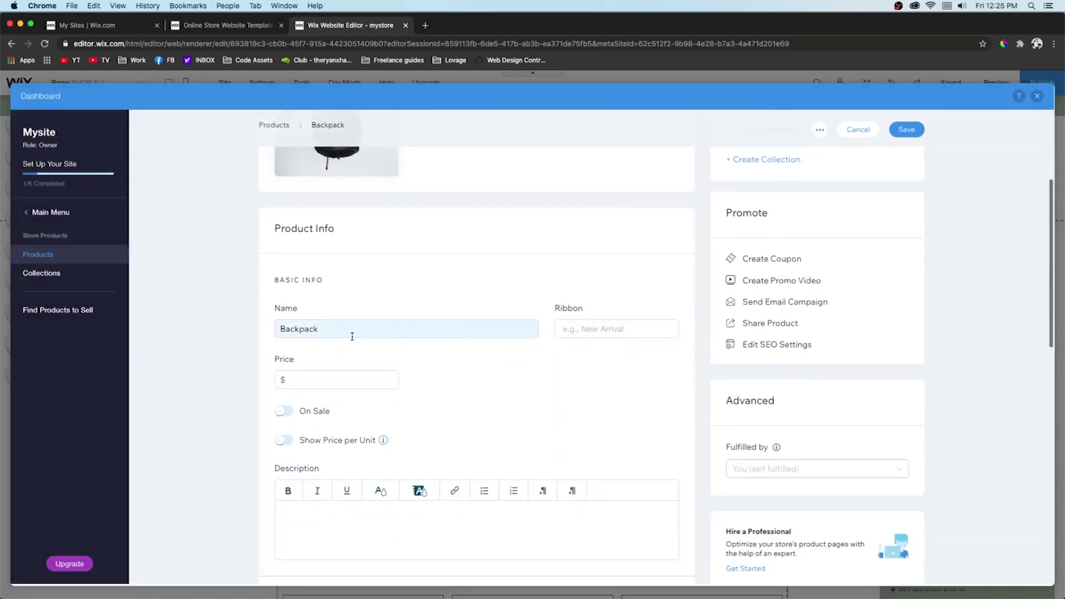
{"action": "left_click", "coordinate": [596, 331]}
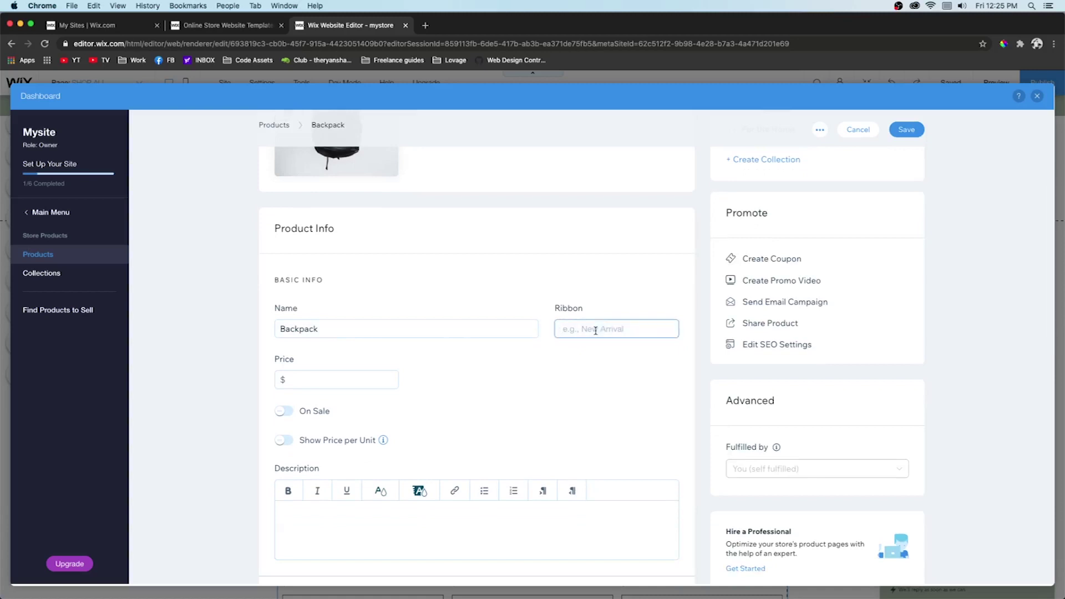
{"action": "type", "text": "New Arrival"}
Set the Backpack's price to $59.99 and put it on sale with a fixed discount of $6.00.
{"action": "scroll", "coordinate": [312, 301], "scroll_direction": "down", "scroll_amount": 3}
{"action": "left_click", "coordinate": [312, 301]}
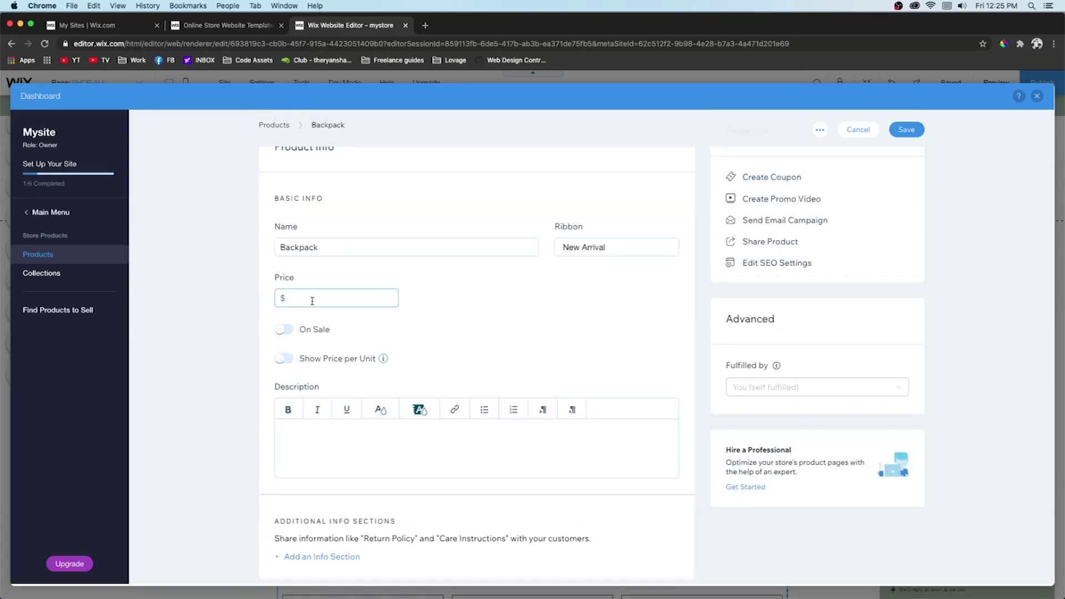
{"action": "type", "text": "59.99"}
{"action": "left_click", "coordinate": [284, 330]}
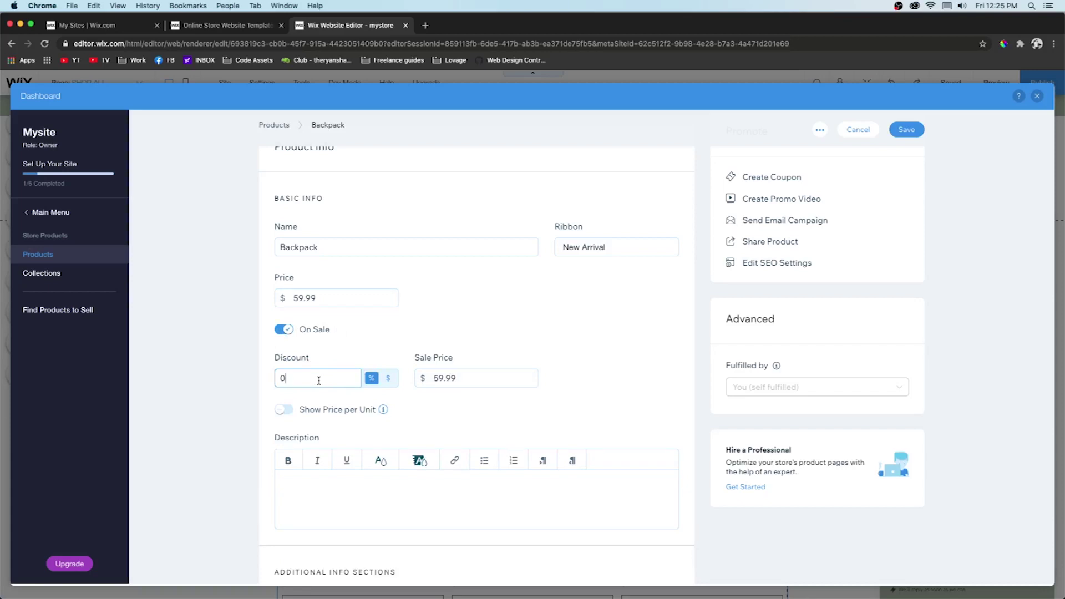
{"action": "left_click", "coordinate": [389, 379]}
{"action": "type", "text": "6.00"}
{"action": "left_click", "coordinate": [413, 410]}
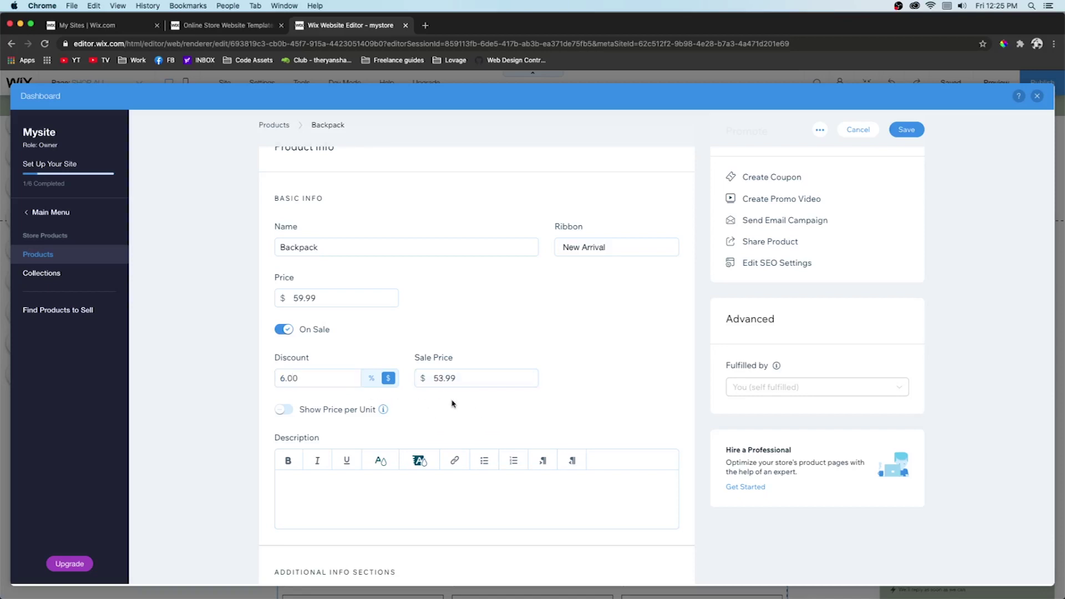
Look over the Backpack's description, additional info, custom text and product options sections.
{"action": "scroll", "coordinate": [411, 374], "scroll_direction": "down", "scroll_amount": 5}
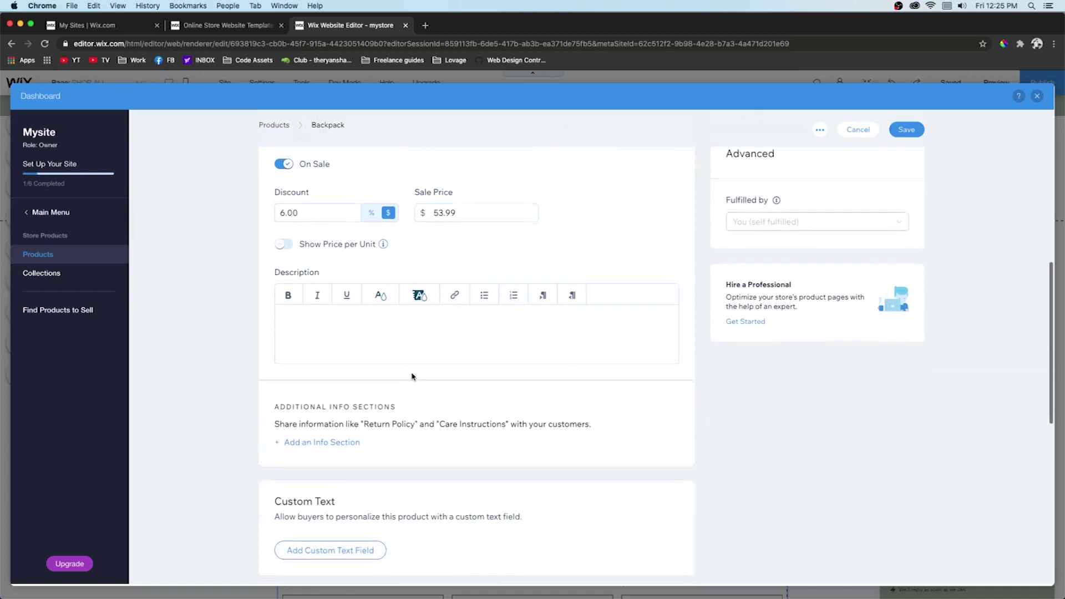
{"action": "left_click", "coordinate": [354, 317]}
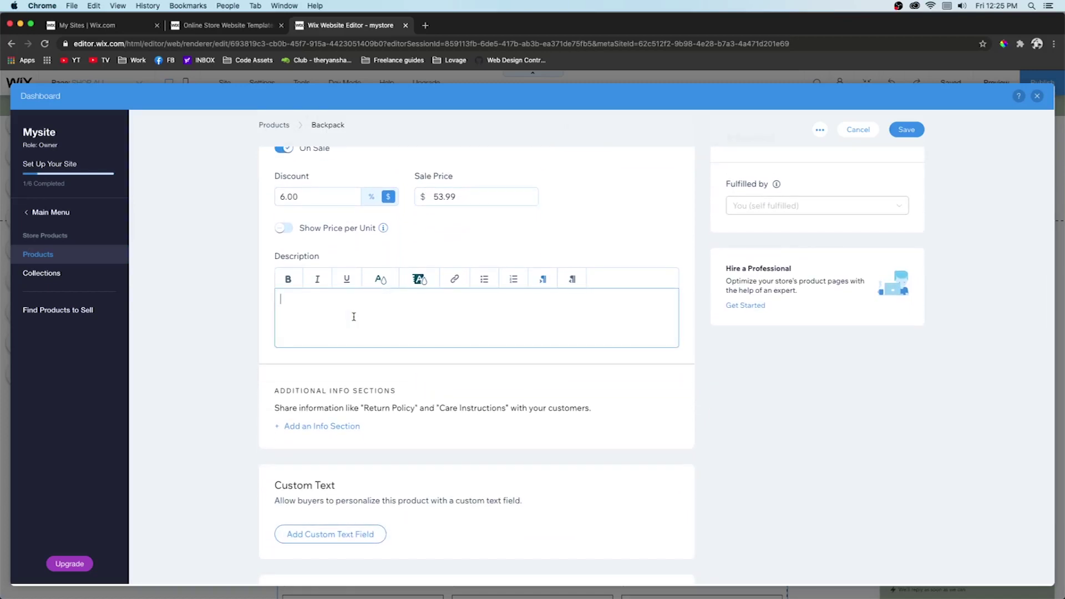
{"action": "scroll", "coordinate": [354, 317], "scroll_direction": "down", "scroll_amount": 3}
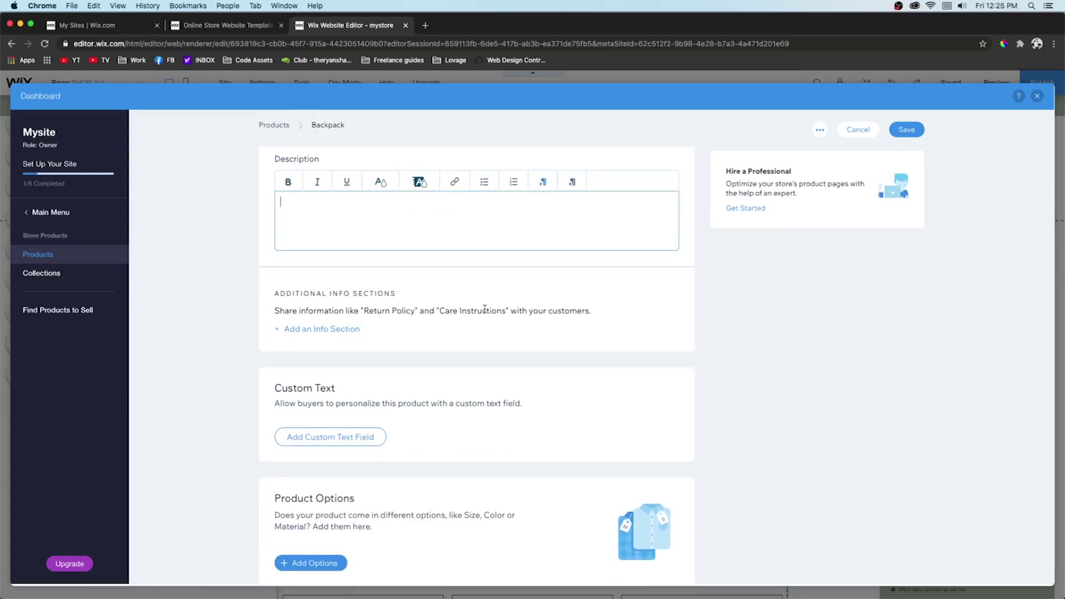
{"action": "scroll", "coordinate": [522, 314], "scroll_direction": "down", "scroll_amount": 7}
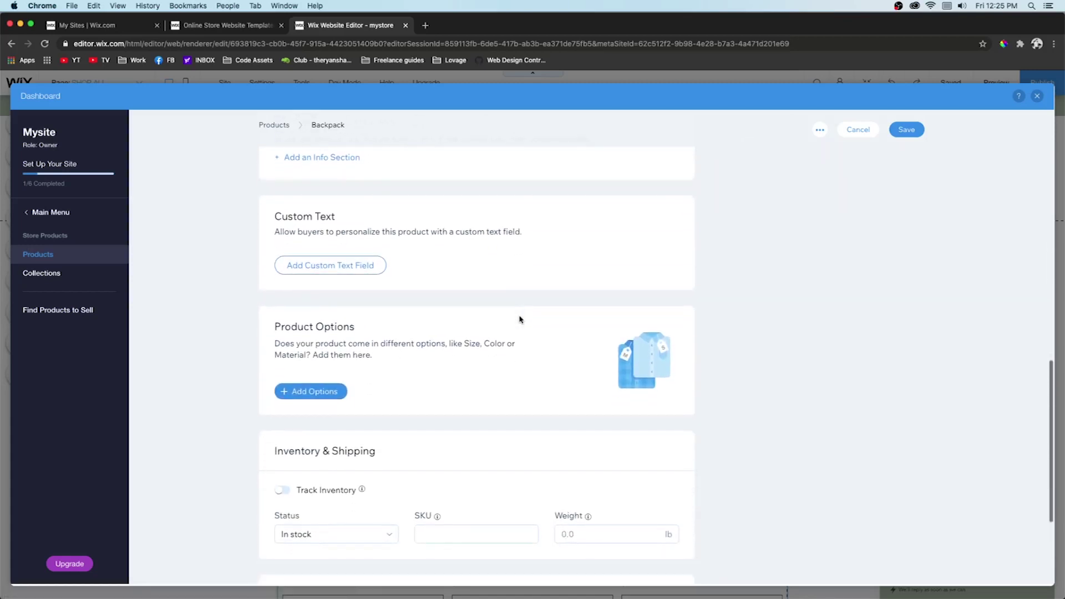
{"action": "scroll", "coordinate": [520, 319], "scroll_direction": "down", "scroll_amount": 1}
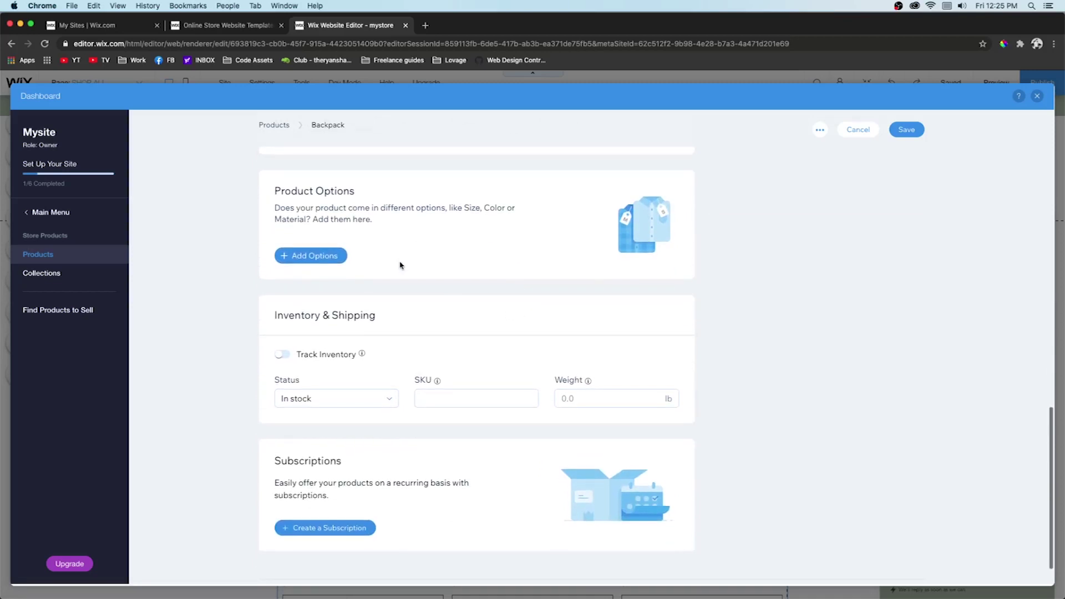
{"action": "left_click", "coordinate": [311, 261]}
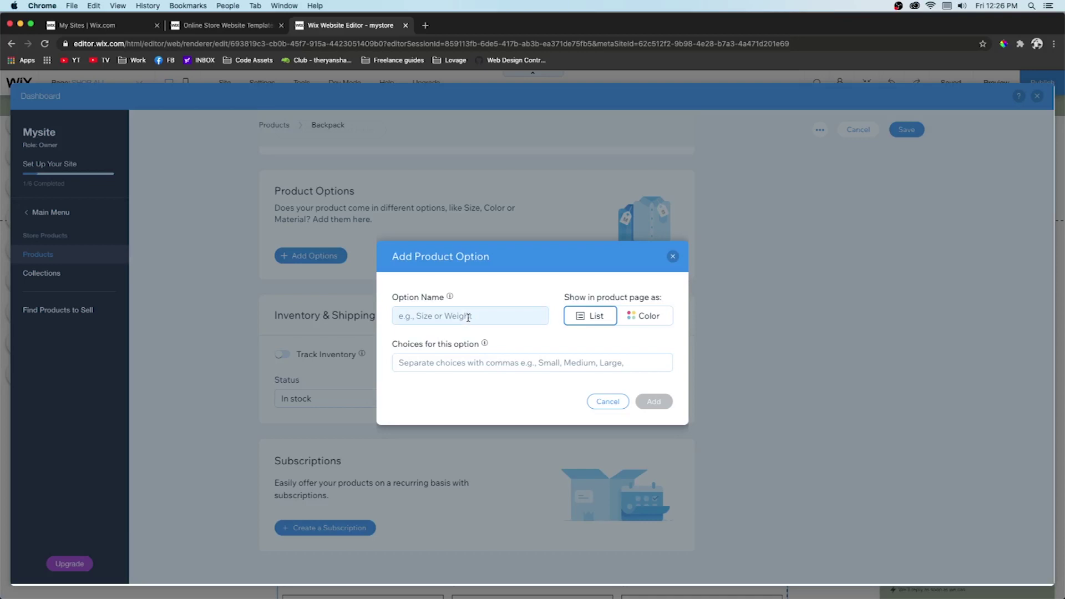
{"action": "left_click", "coordinate": [646, 320]}
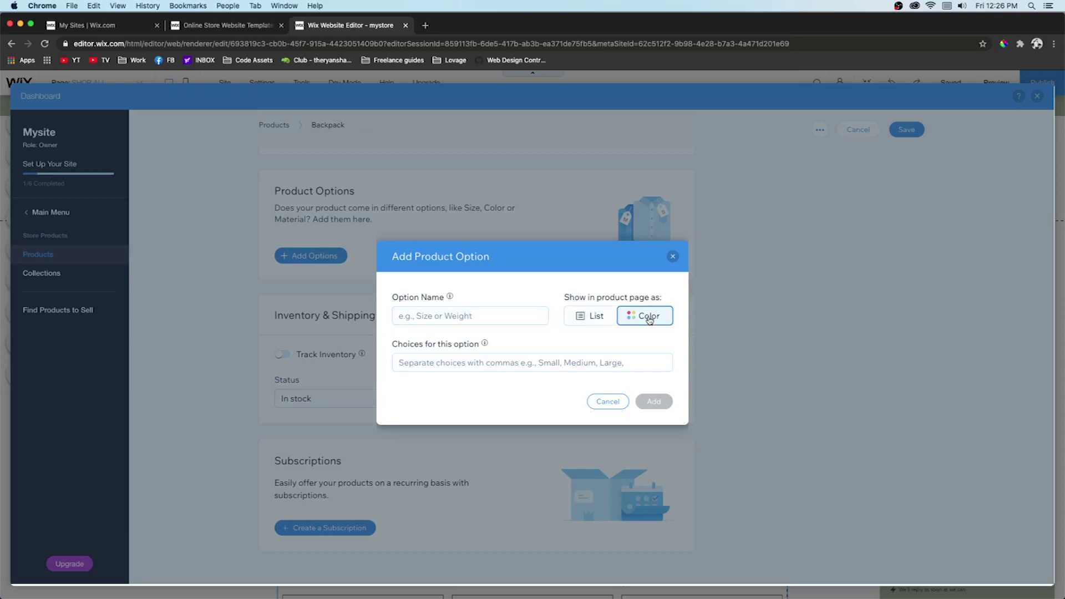
{"action": "left_click", "coordinate": [608, 402]}
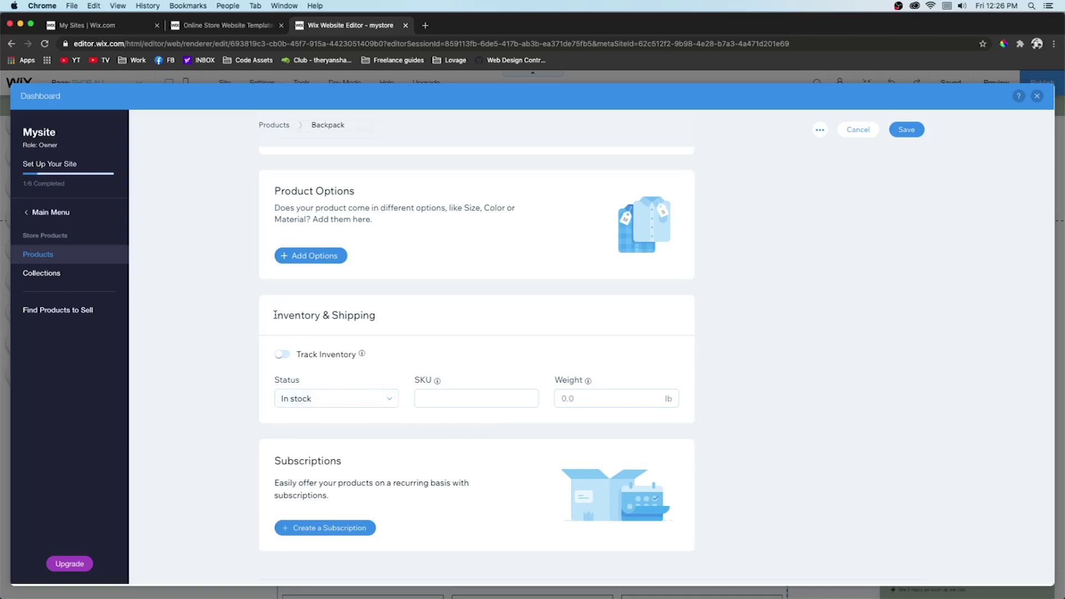
Examine the Backpack's inventory and shipping, subscriptions, and visibility and collections settings.
{"action": "right_click", "coordinate": [411, 307]}
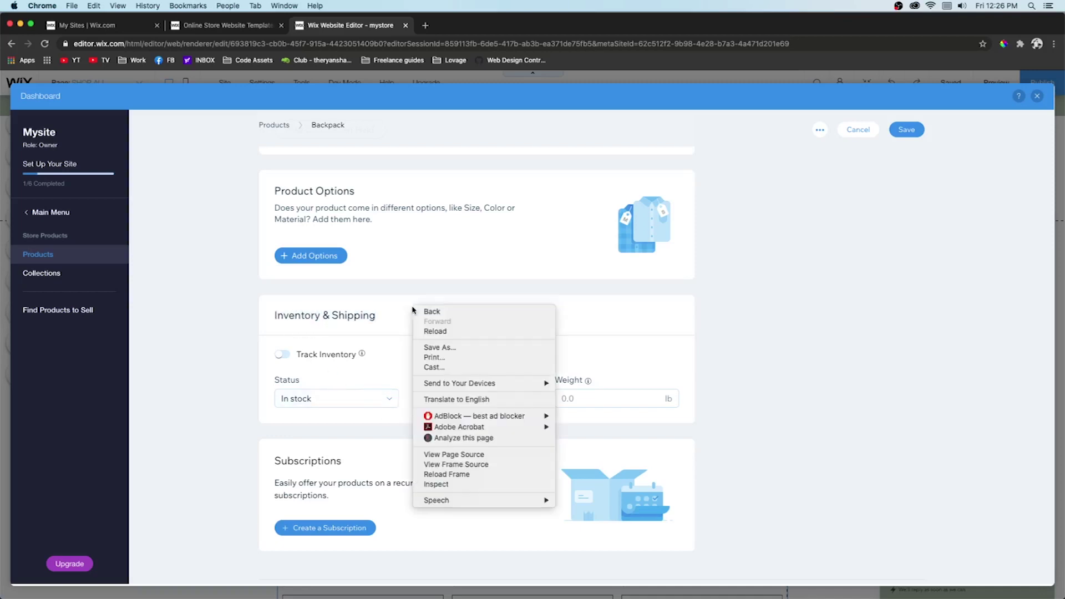
{"action": "left_click", "coordinate": [381, 315]}
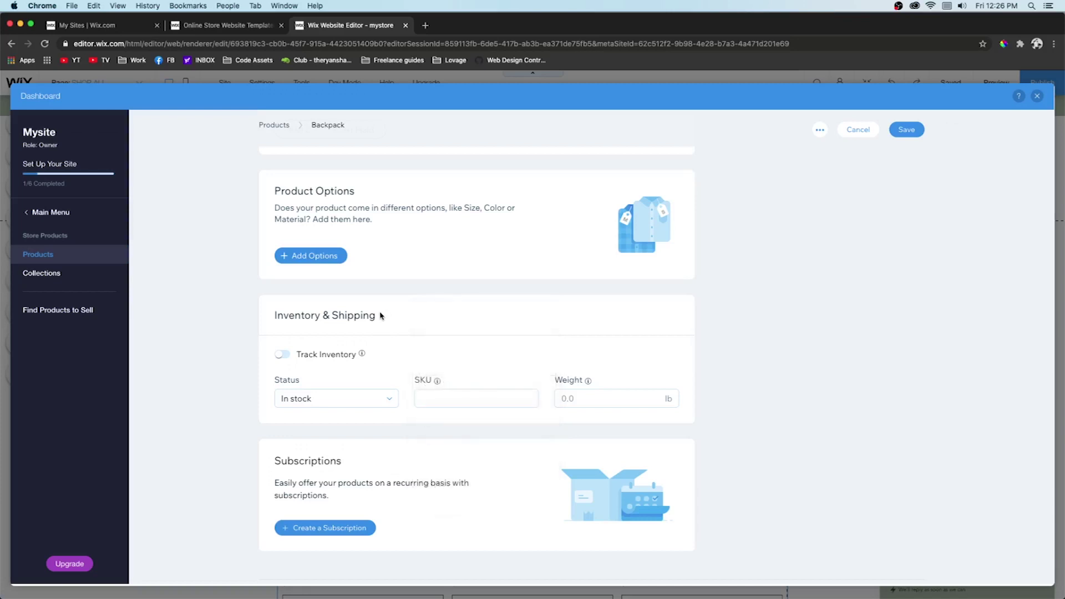
{"action": "triple_click", "coordinate": [274, 315]}
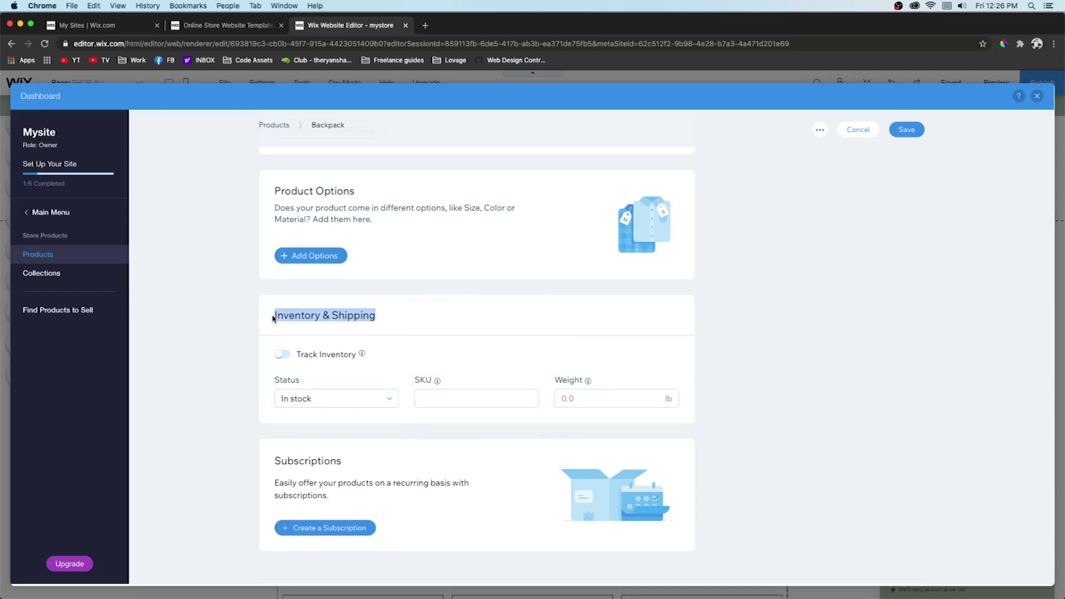
{"action": "scroll", "coordinate": [401, 388], "scroll_direction": "down", "scroll_amount": 2}
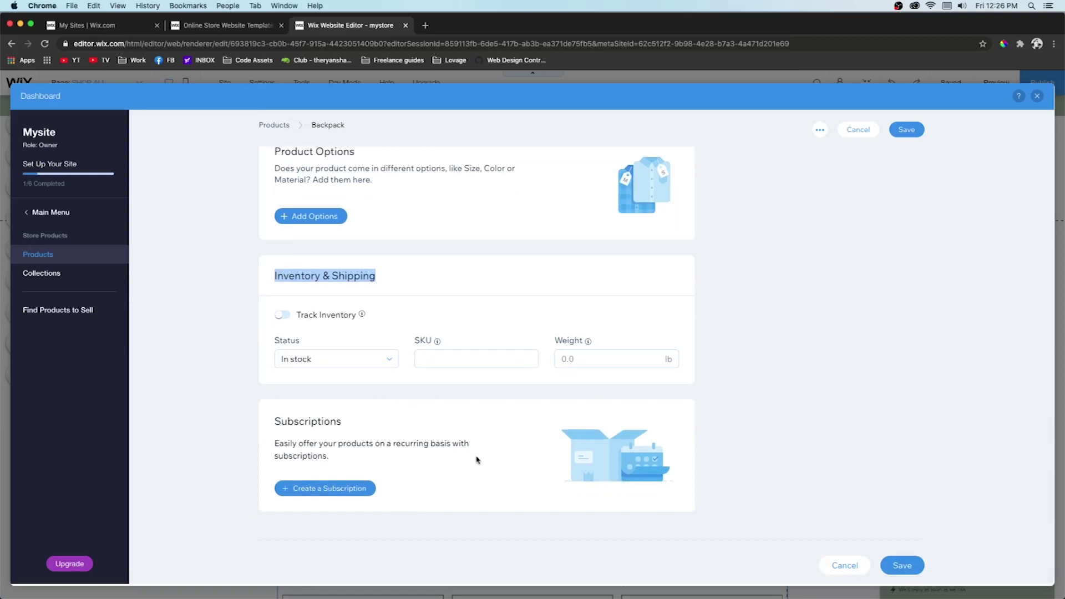
{"action": "left_click_drag", "start_coordinate": [279, 425], "coordinate": [427, 439]}
{"action": "scroll", "coordinate": [428, 438], "scroll_direction": "up", "scroll_amount": 15}
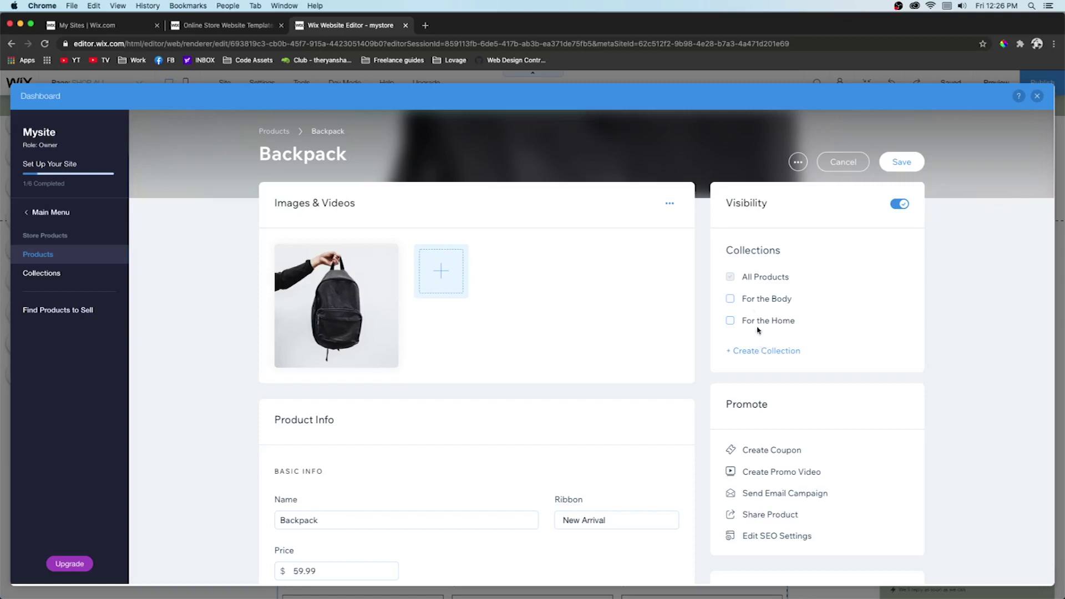
Save the Backpack product, open its SEO settings, and set the SEO title to Backpack | MyStore.
{"action": "scroll", "coordinate": [767, 382], "scroll_direction": "down", "scroll_amount": 5}
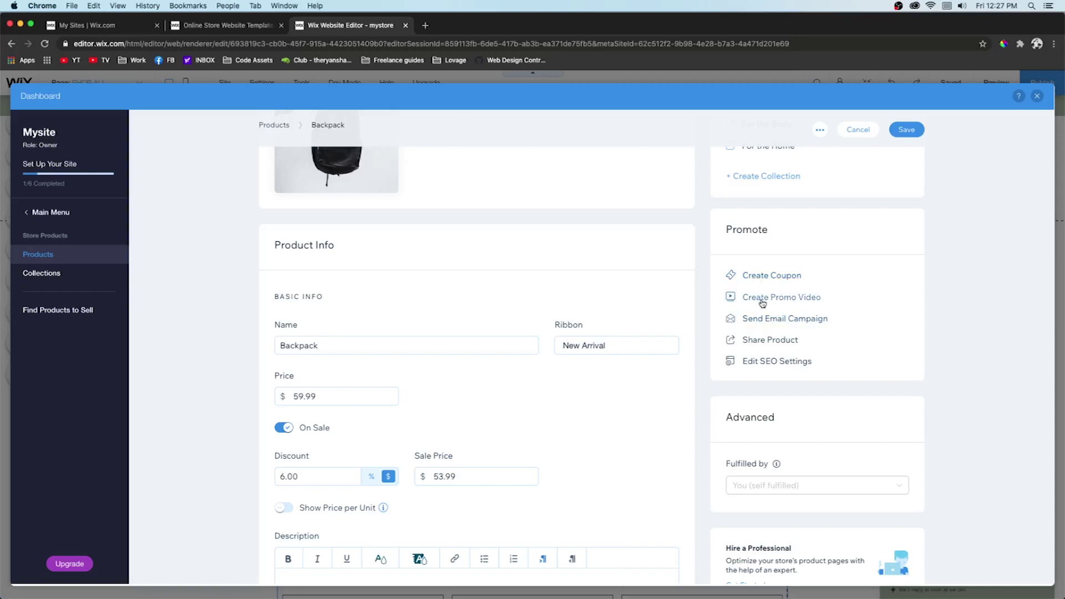
{"action": "left_click", "coordinate": [766, 366]}
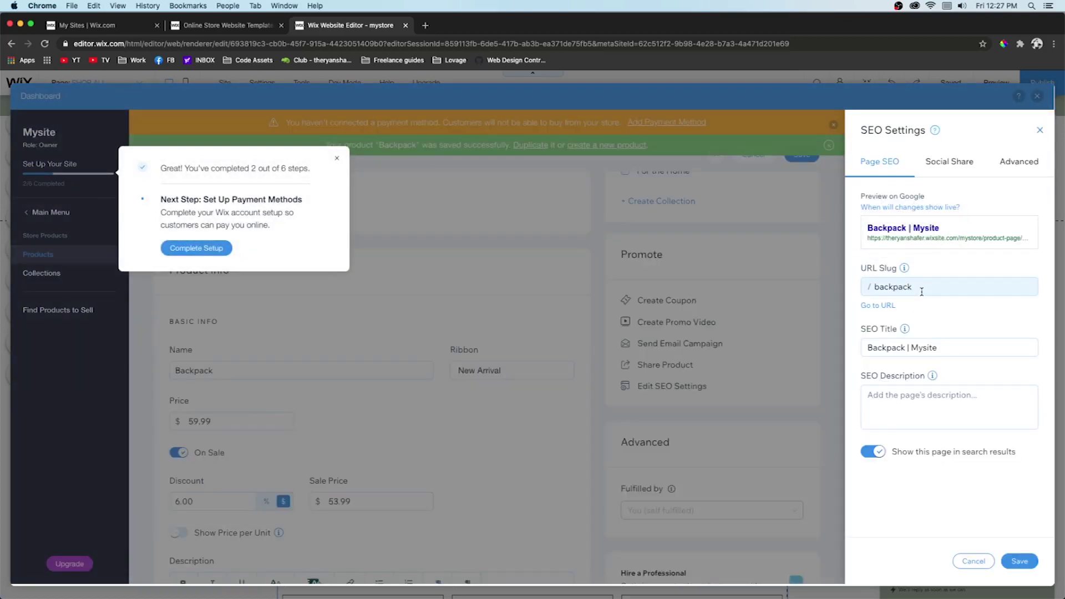
{"action": "left_click", "coordinate": [1001, 347]}
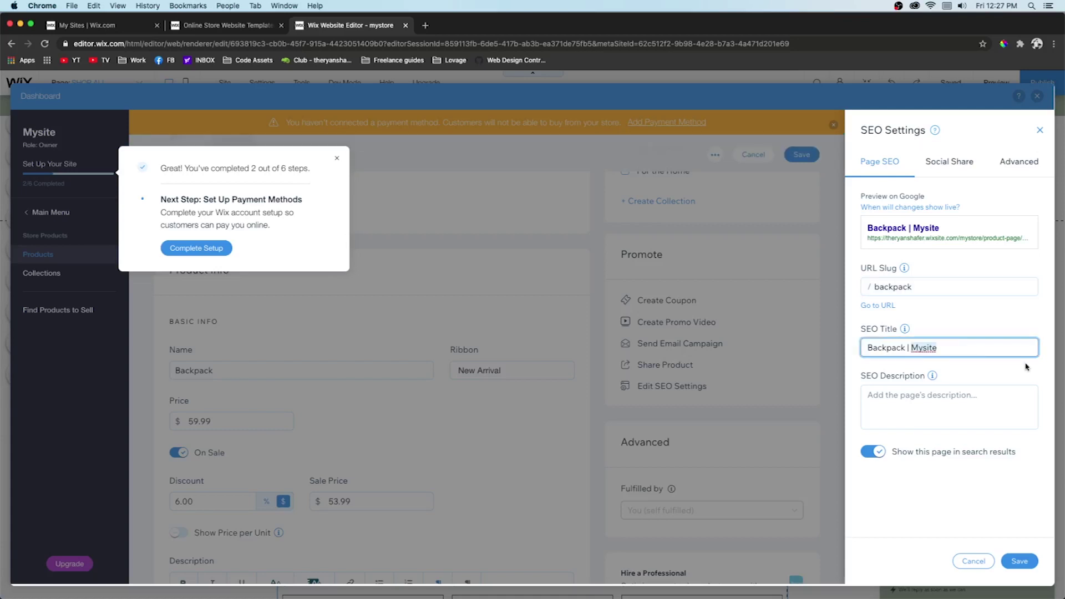
{"action": "key", "text": "BackSpace"}
{"action": "key", "text": "BackSpace"}
{"action": "key", "text": "BackSpace"}
{"action": "key", "text": "BackSpace"}
{"action": "key", "text": "BackSpace"}
{"action": "type", "text": "yStore"}
Set the SEO description to asdfasdfasdfasdfasdfasdf, check the social share and advanced SEO settings, and save them.
{"action": "left_click", "coordinate": [978, 402]}
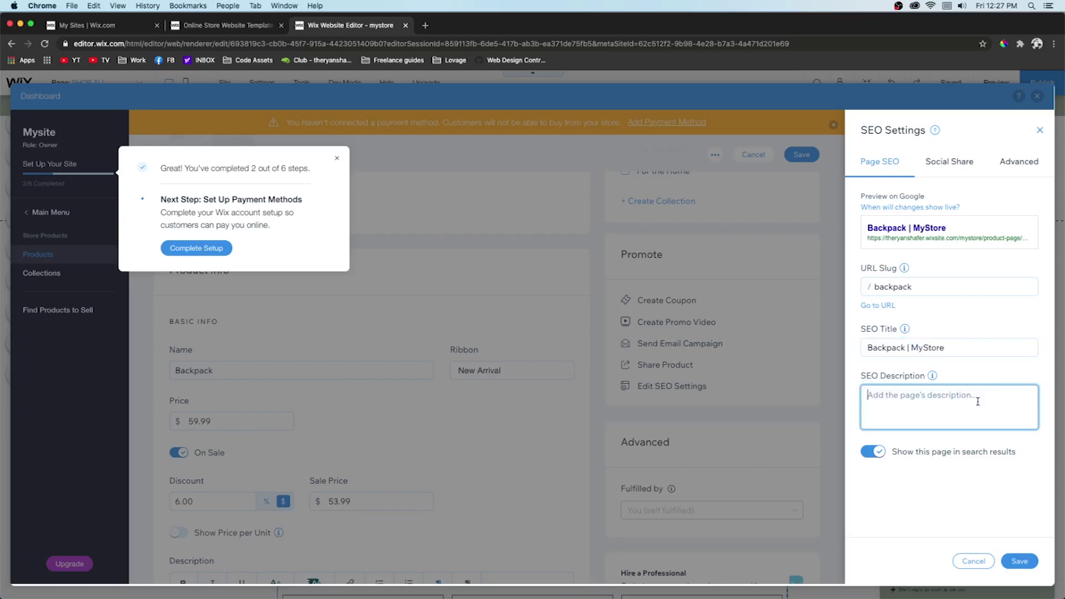
{"action": "type", "text": "asdfasdfasdfasdfasdfasdf"}
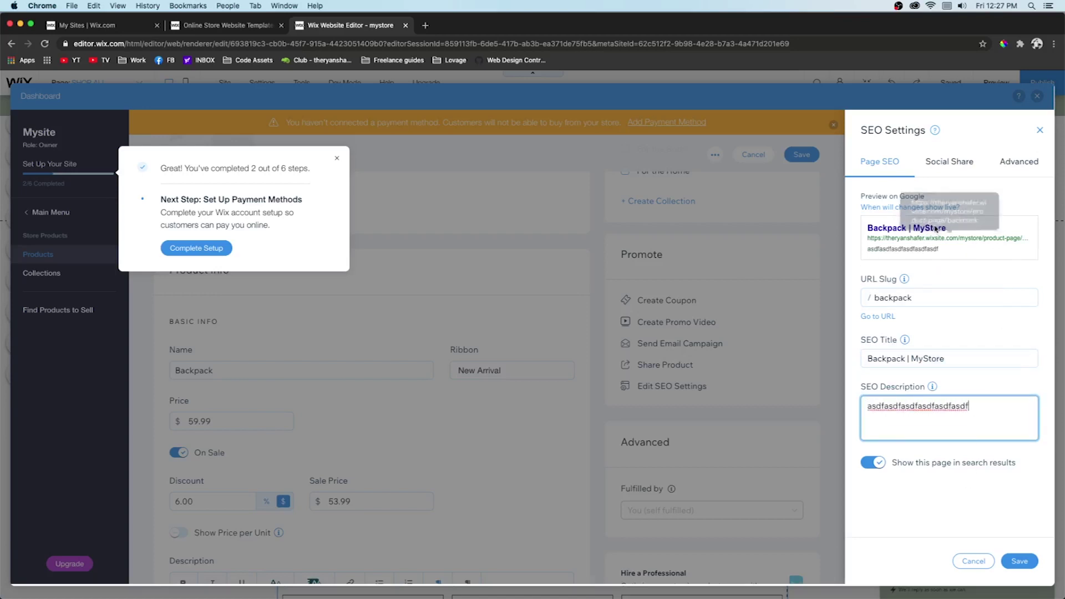
{"action": "left_click", "coordinate": [940, 167]}
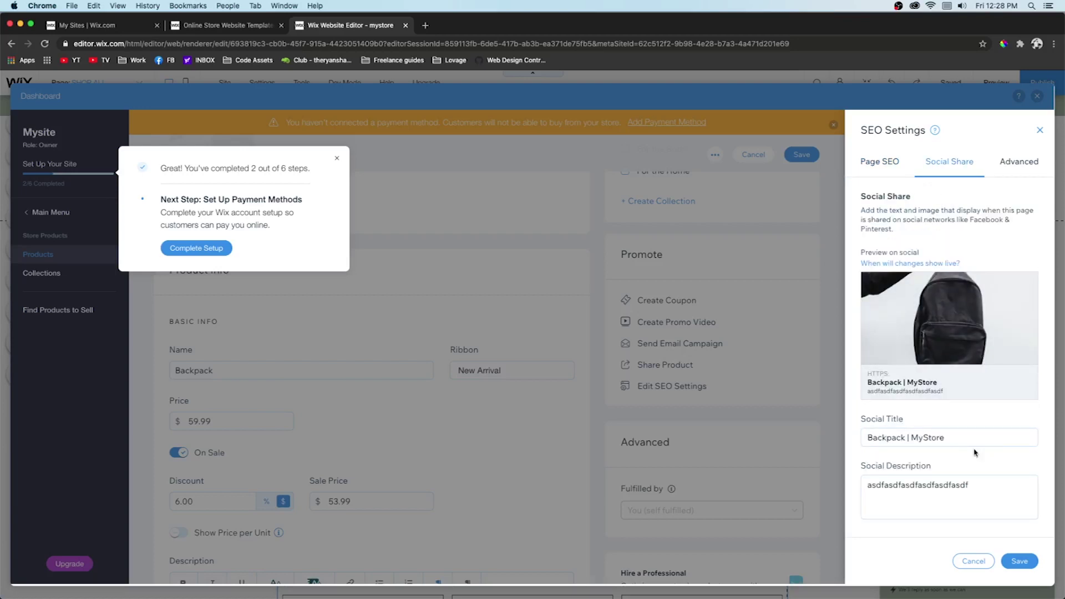
{"action": "left_click", "coordinate": [1022, 164]}
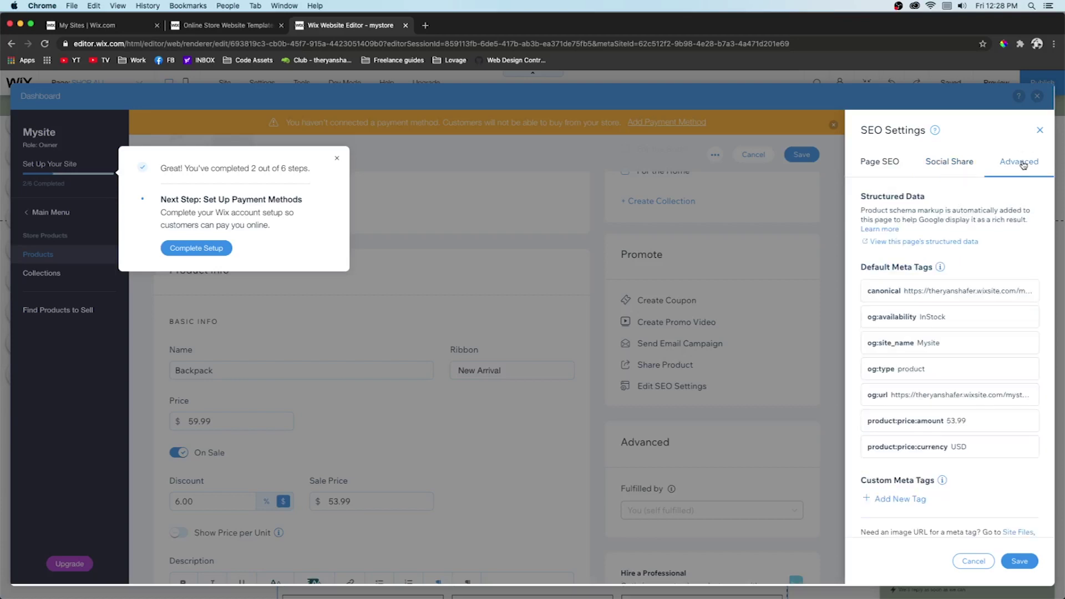
{"action": "left_click", "coordinate": [1018, 561]}
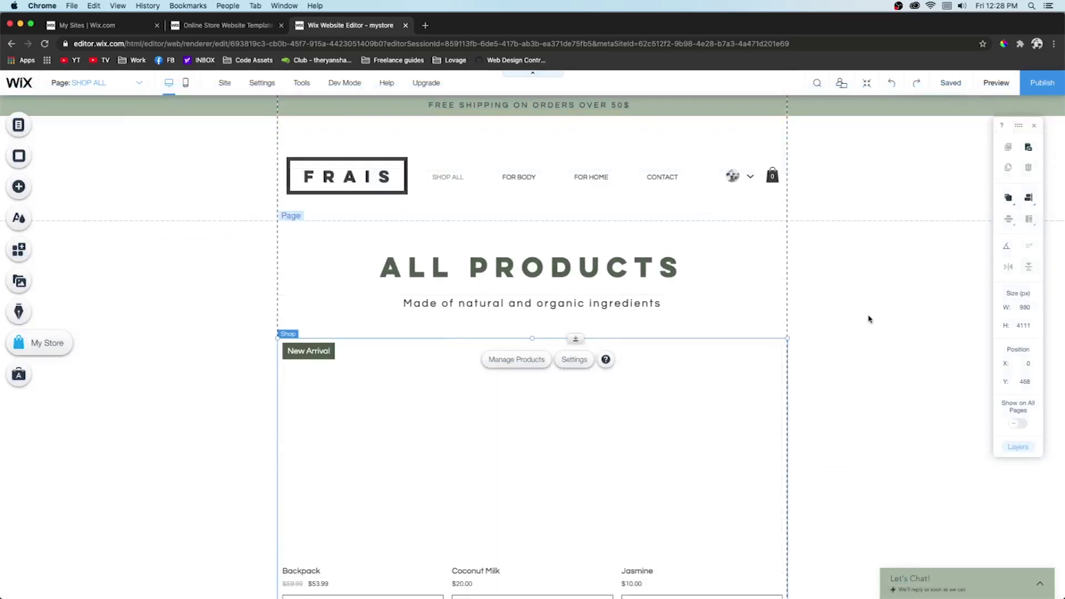
Check the Backpack in the shop gallery and review the site dashboard's payment, store shipping and store tax settings.
{"action": "scroll", "coordinate": [868, 318], "scroll_direction": "down", "scroll_amount": 2}
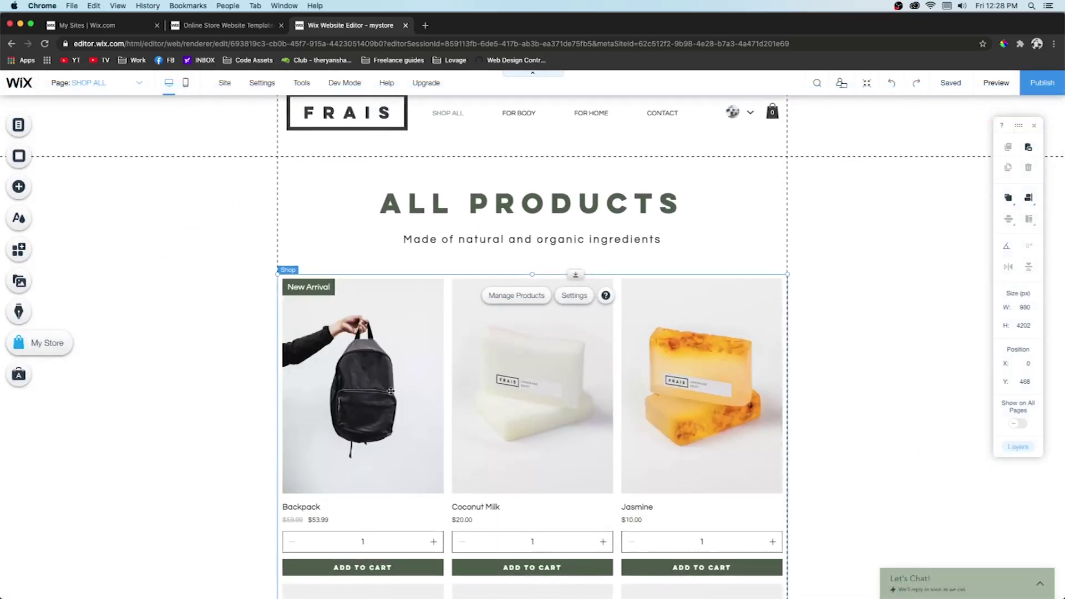
{"action": "scroll", "coordinate": [333, 405], "scroll_direction": "down", "scroll_amount": 3}
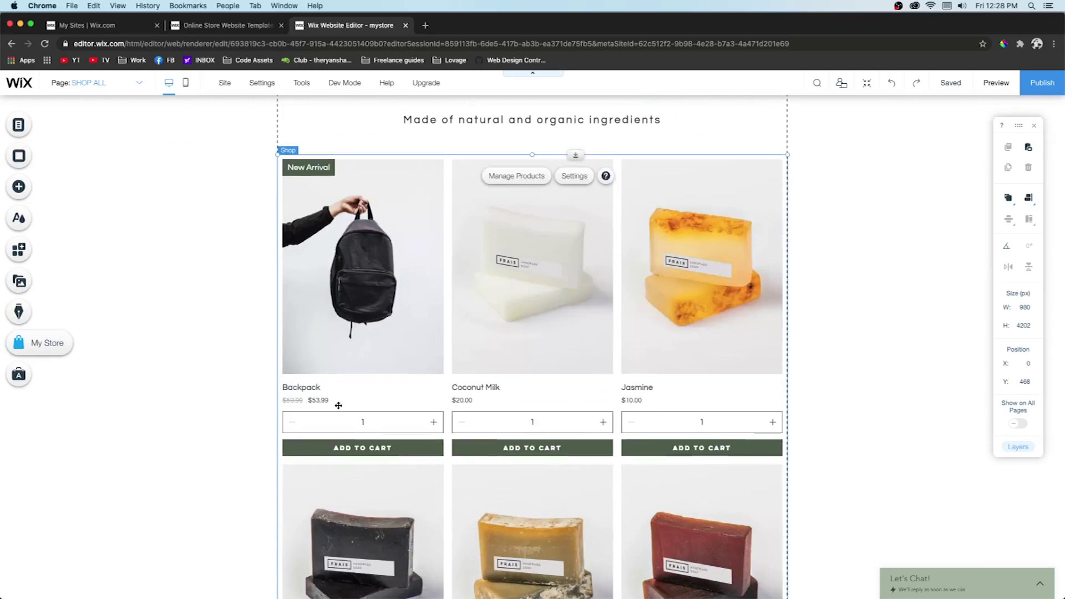
{"action": "left_click", "coordinate": [47, 343]}
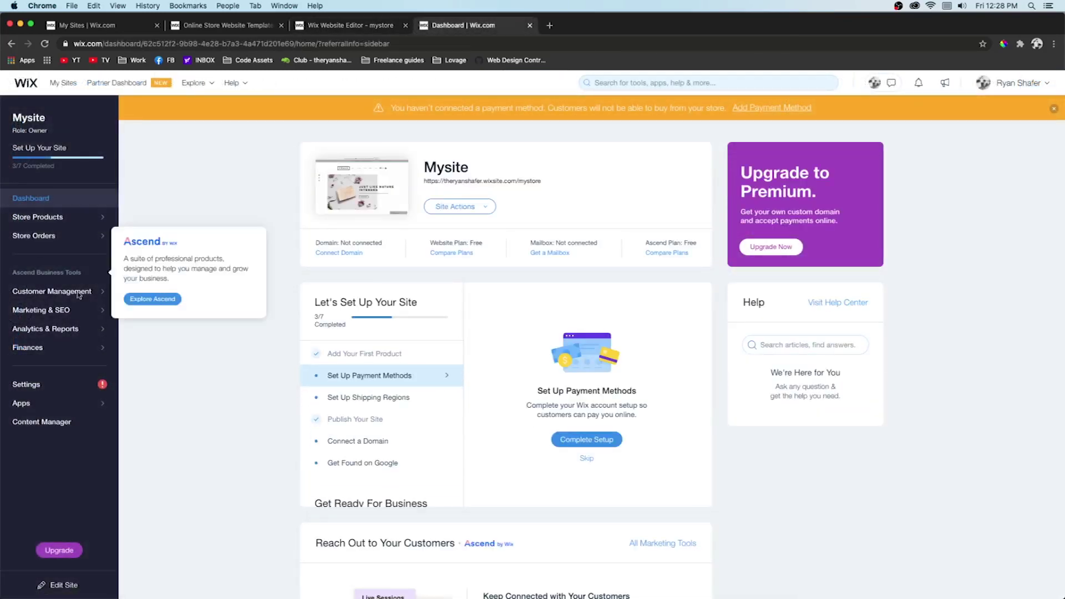
{"action": "left_click", "coordinate": [26, 388]}
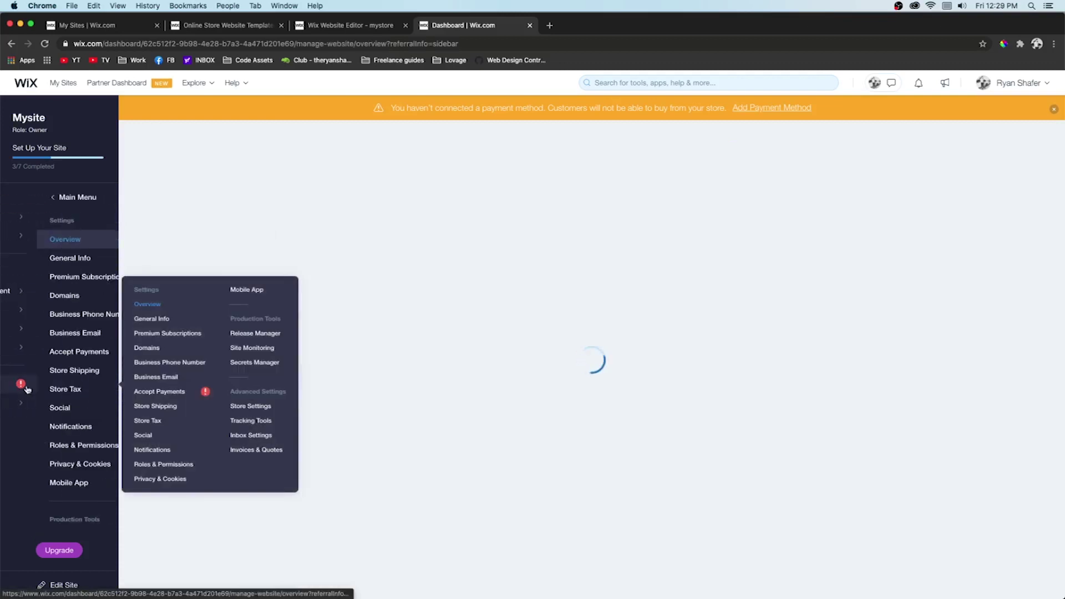
{"action": "left_click", "coordinate": [60, 351]}
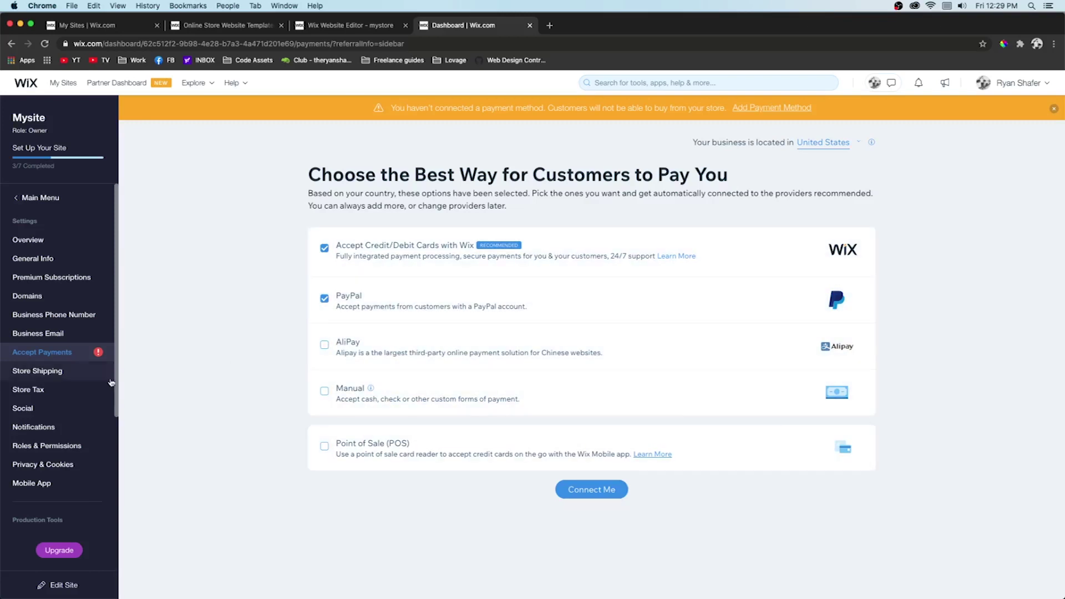
{"action": "left_click", "coordinate": [40, 375]}
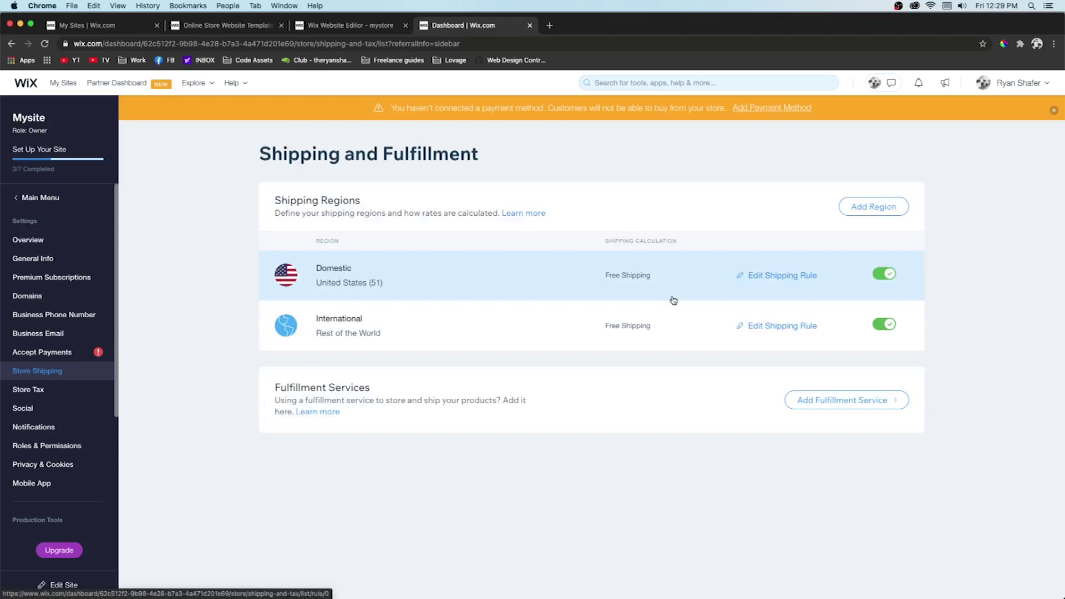
{"action": "left_click", "coordinate": [28, 390]}
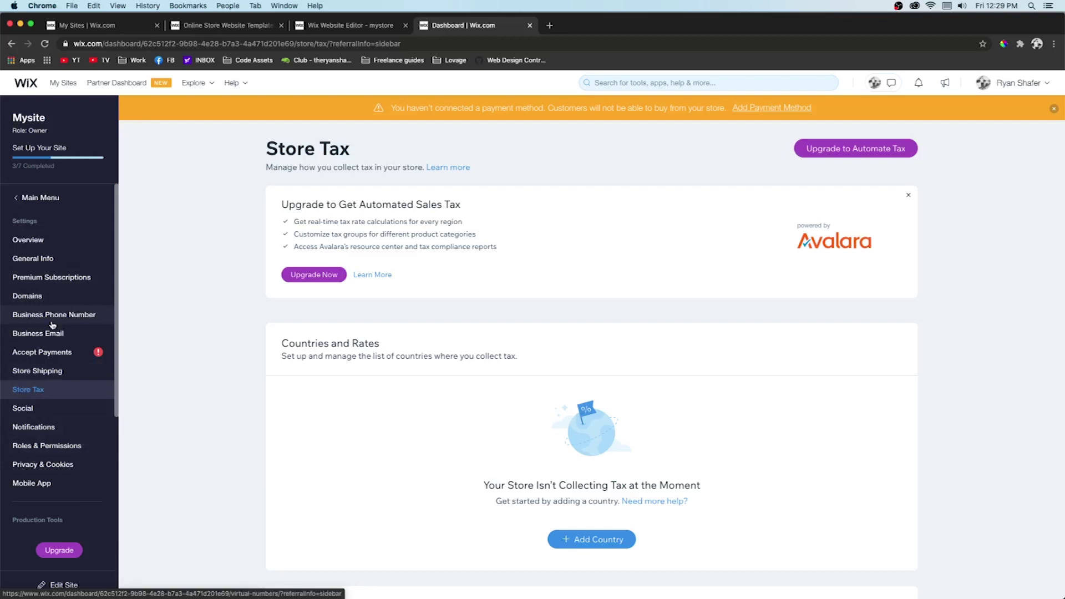
Return to the site editor, switch the SHOP ALL page to its mobile version, and publish the site.
{"action": "key", "text": "ctrl+shift+Tab"}
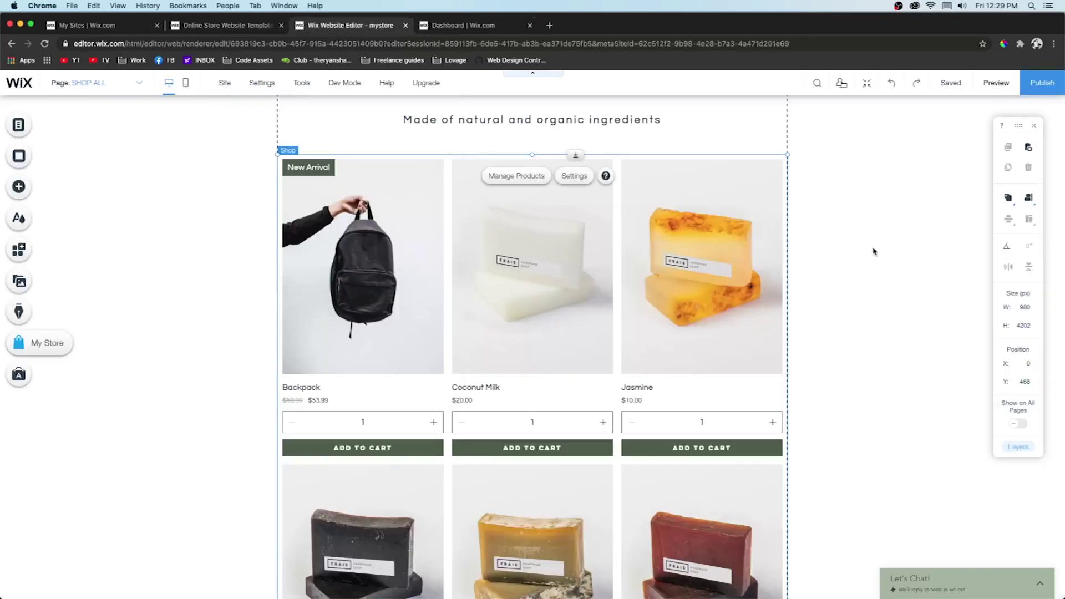
{"action": "left_click", "coordinate": [185, 87]}
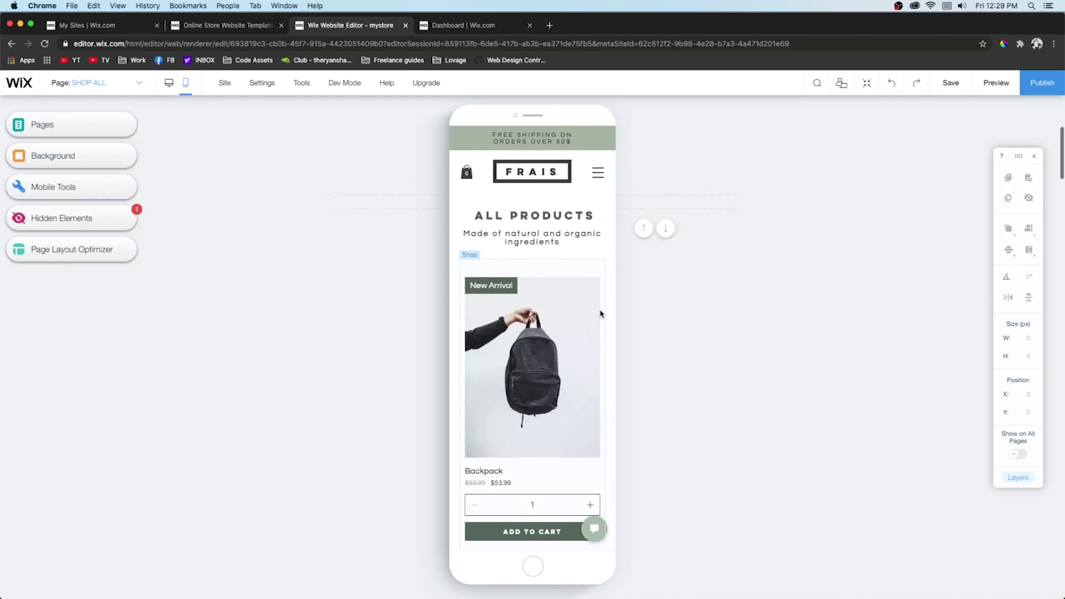
{"action": "left_click", "coordinate": [1039, 85]}
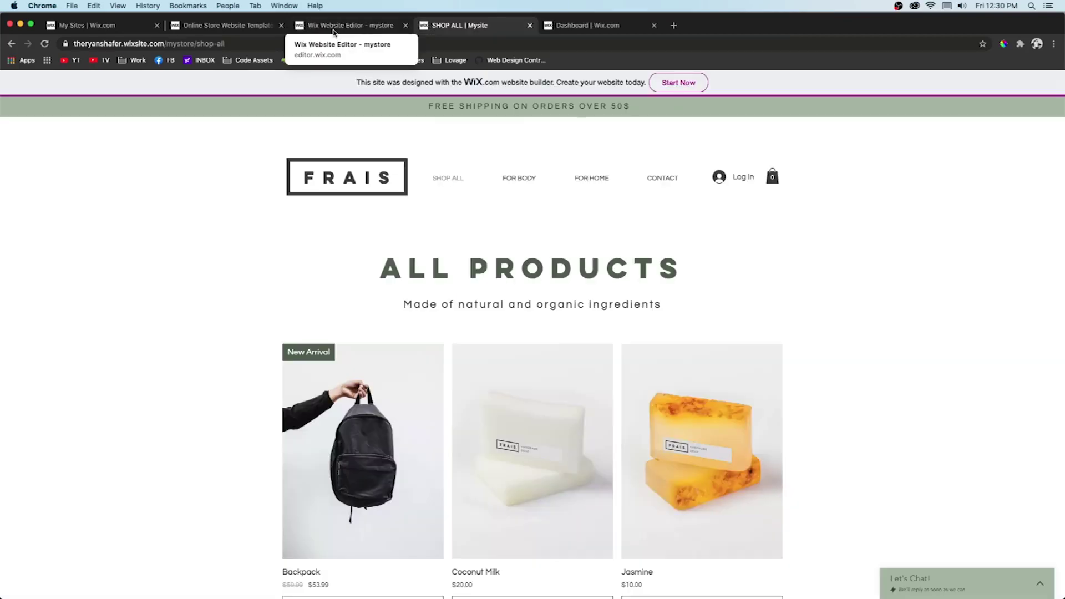